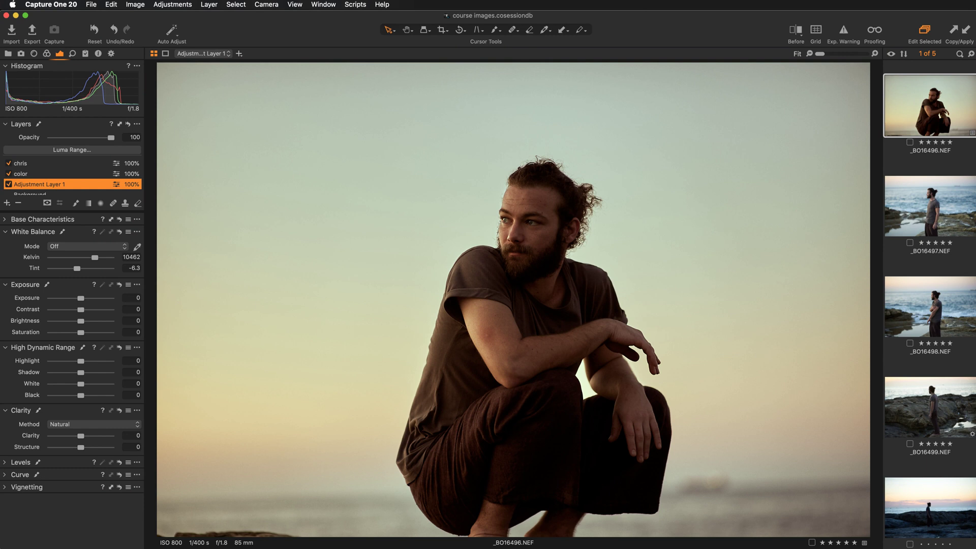
Check the version information, then switch to the Details tools with sharpening and spot removal.
click(54, 5)
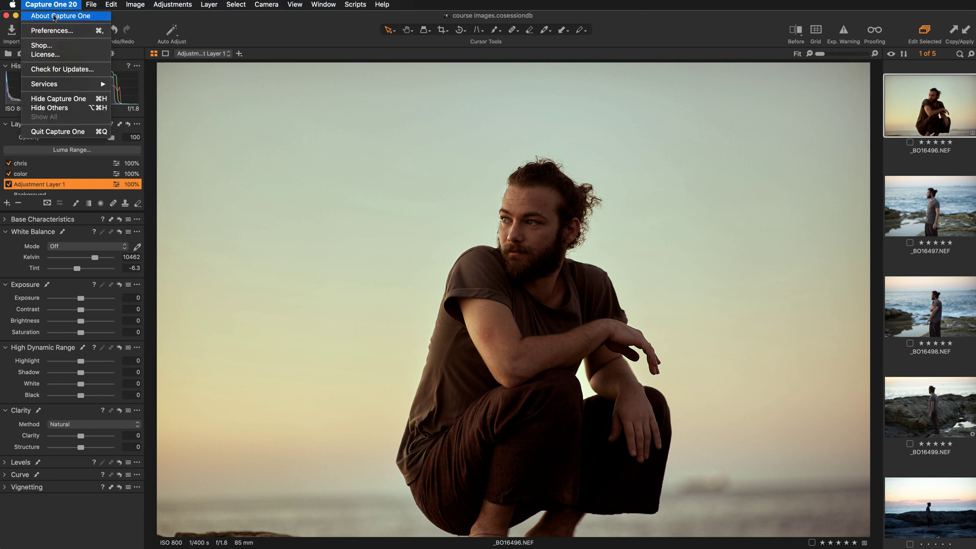
click(55, 16)
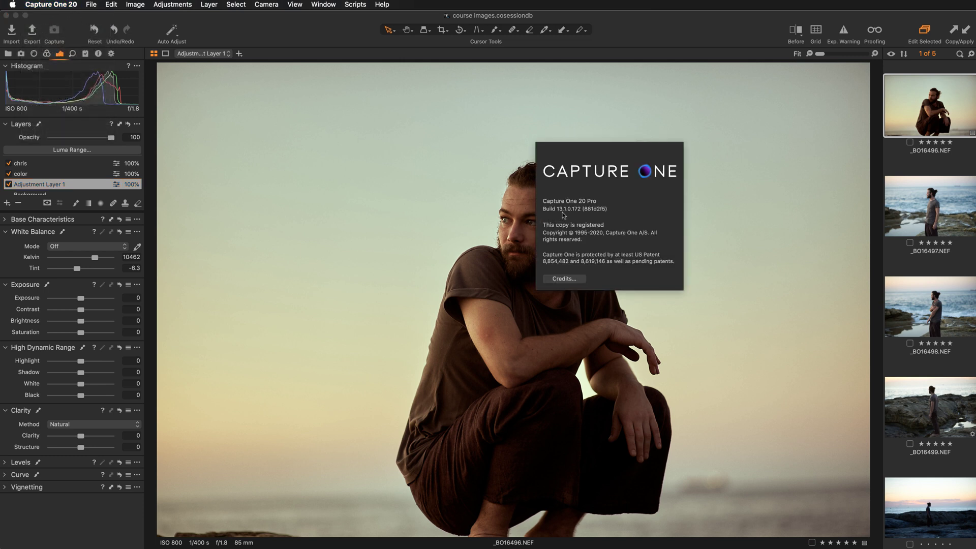
click(879, 270)
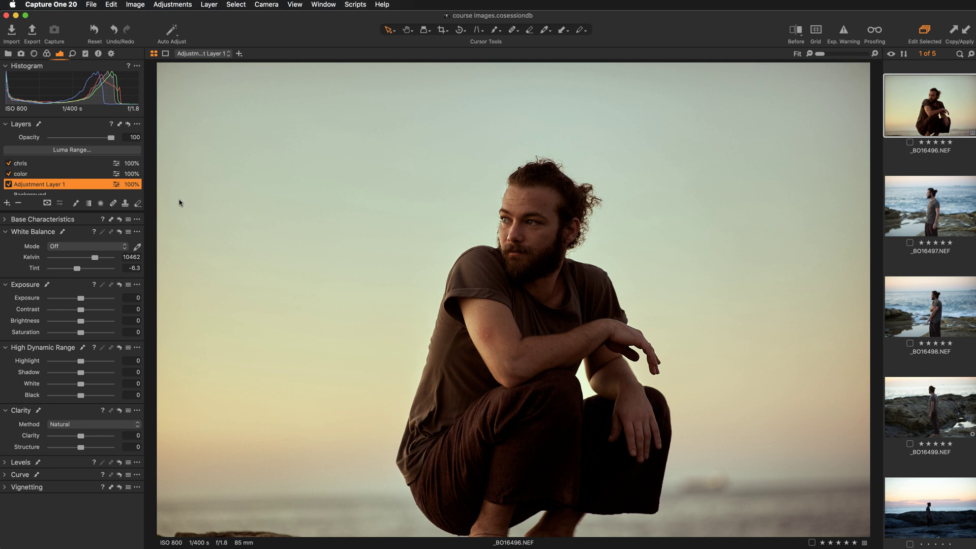
click(72, 53)
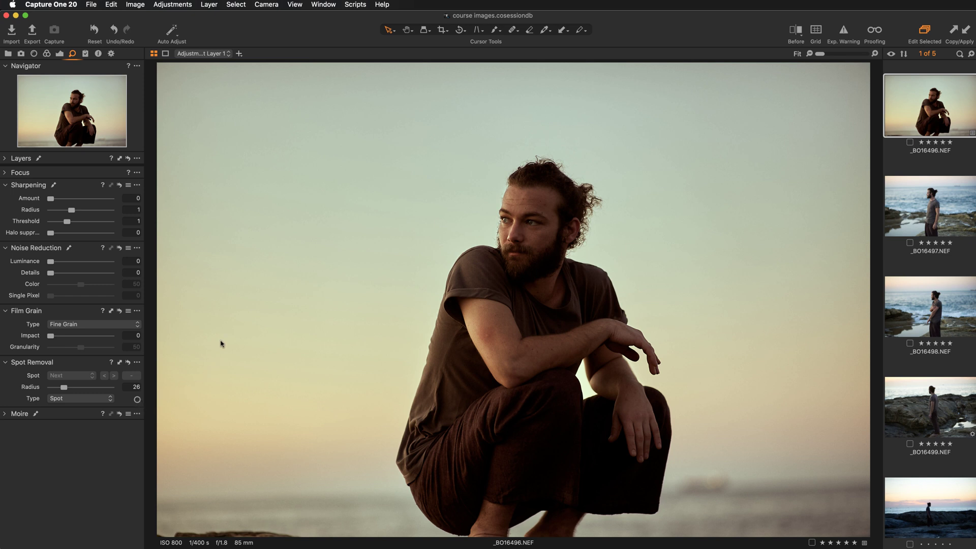
Switch back to the Exposure tools for _BO16496.NEF, showing Adjustment Layer 1's settings.
click(59, 54)
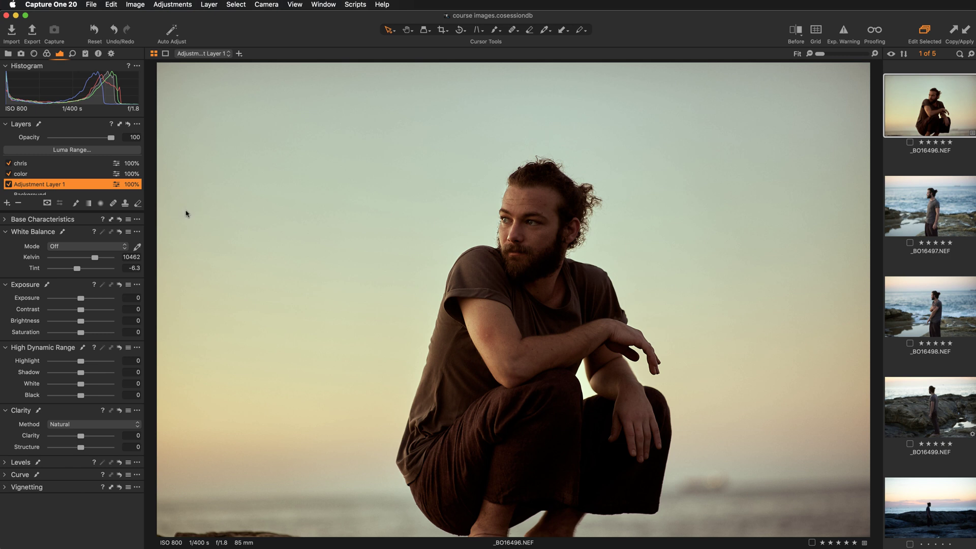
Select the Heal brush on Adjustment Layer 1 and zoom to 200% on the man's face.
click(7, 204)
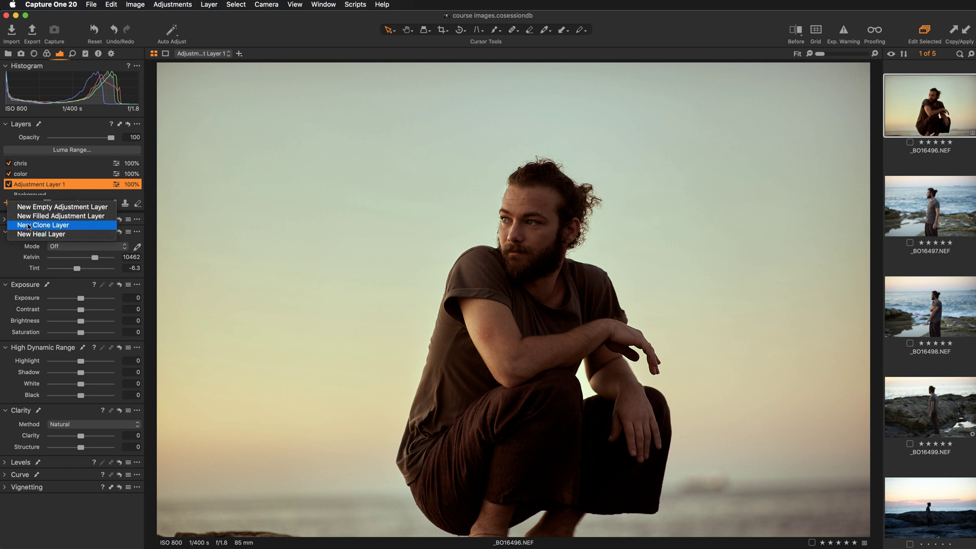
click(209, 235)
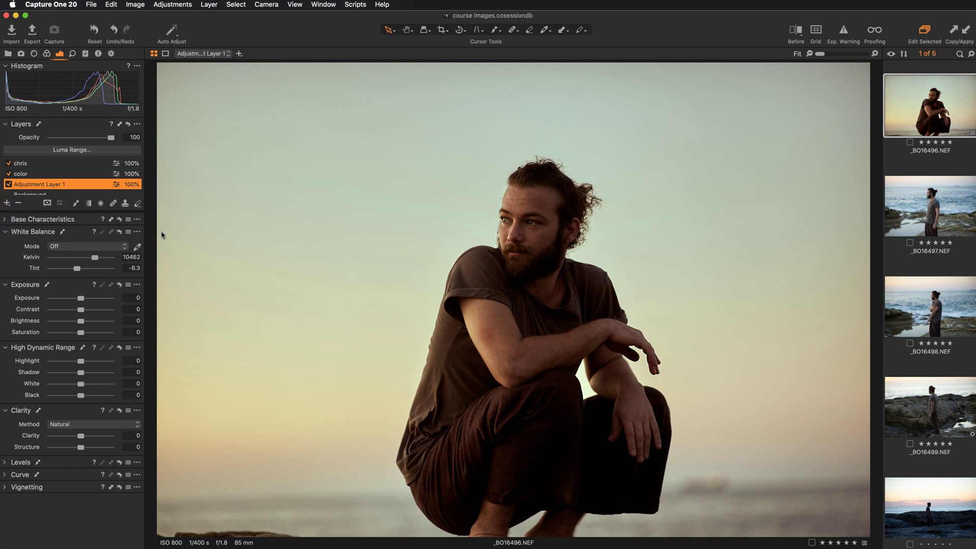
click(113, 204)
click(125, 205)
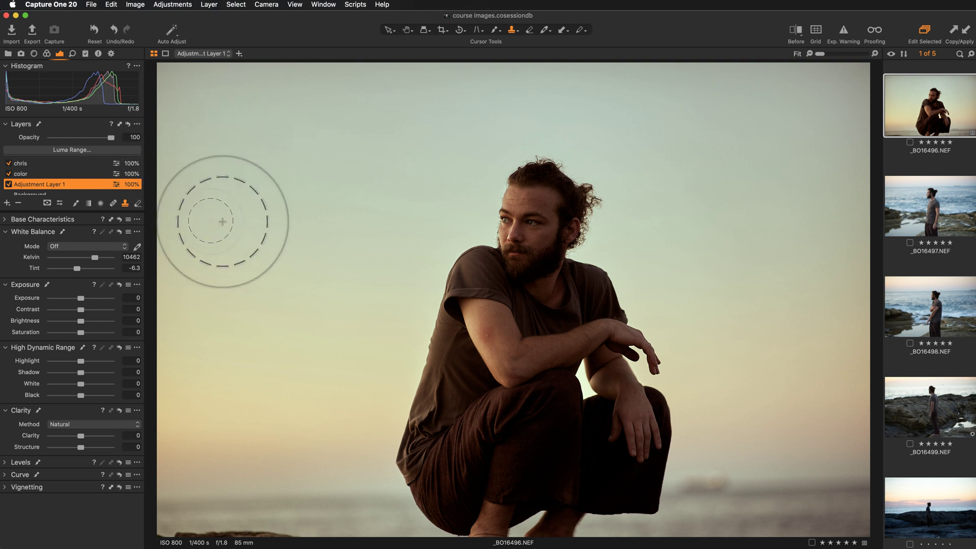
click(113, 204)
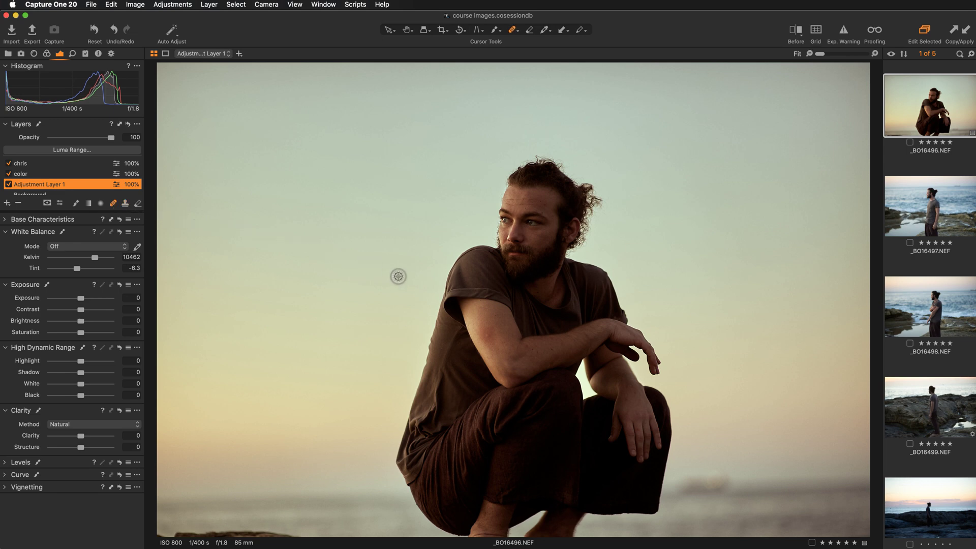
key(super+equal)
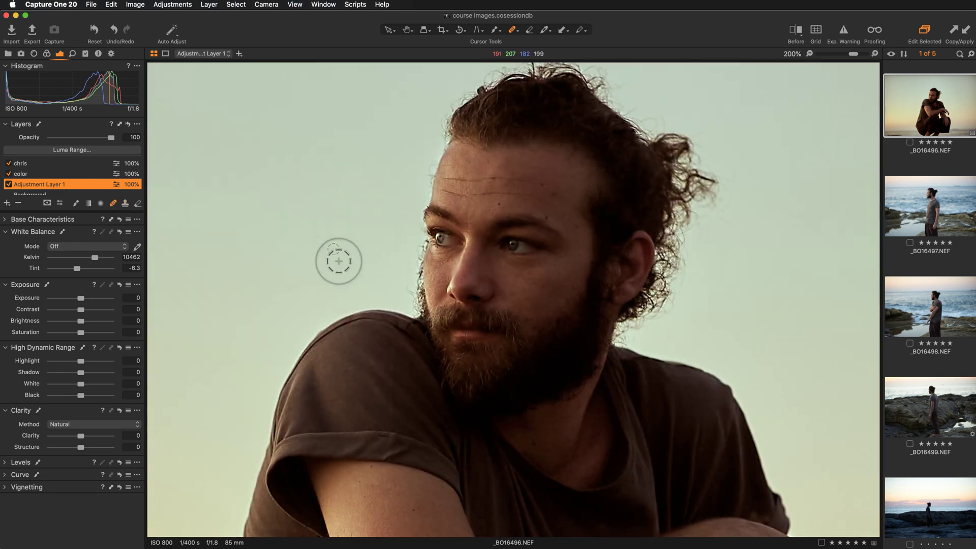
drag(342, 289, 268, 275)
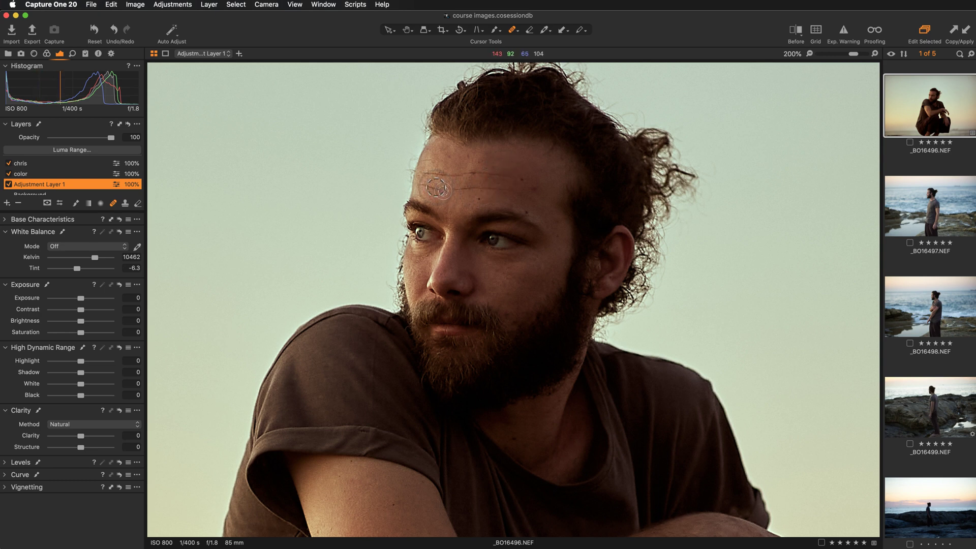
Set the heal brush hardness to 0, keeping size 18, opacity 100 and flow 100.
right_click(320, 189)
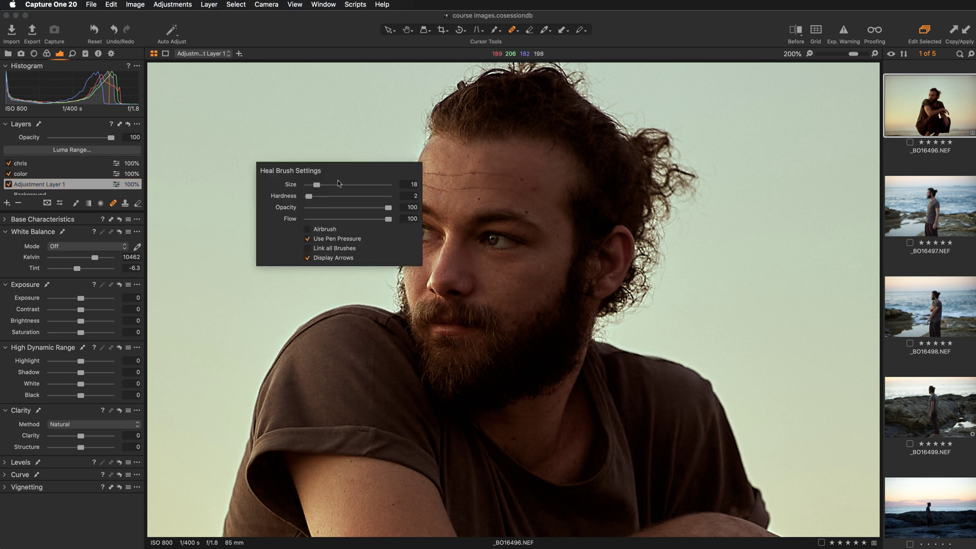
drag(359, 172, 326, 167)
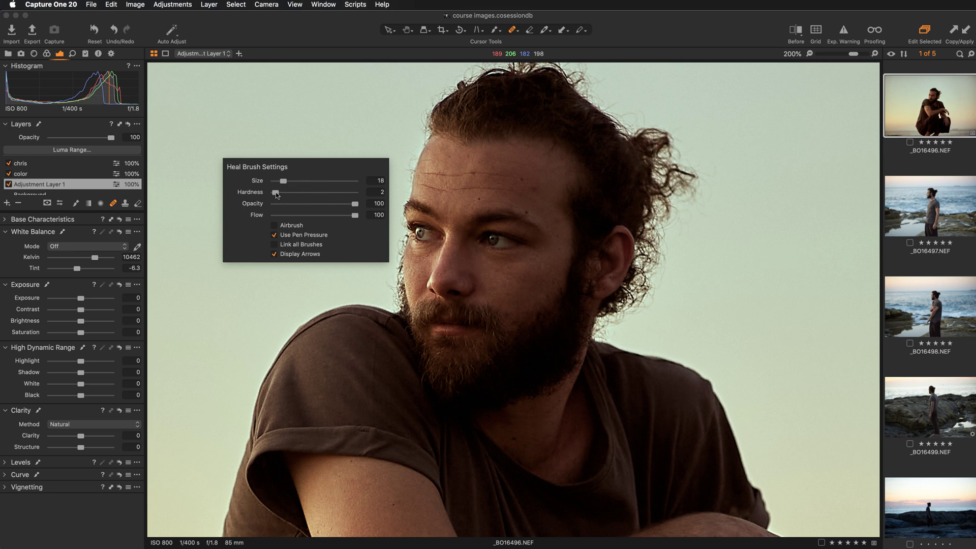
drag(276, 193, 273, 193)
right_click(279, 219)
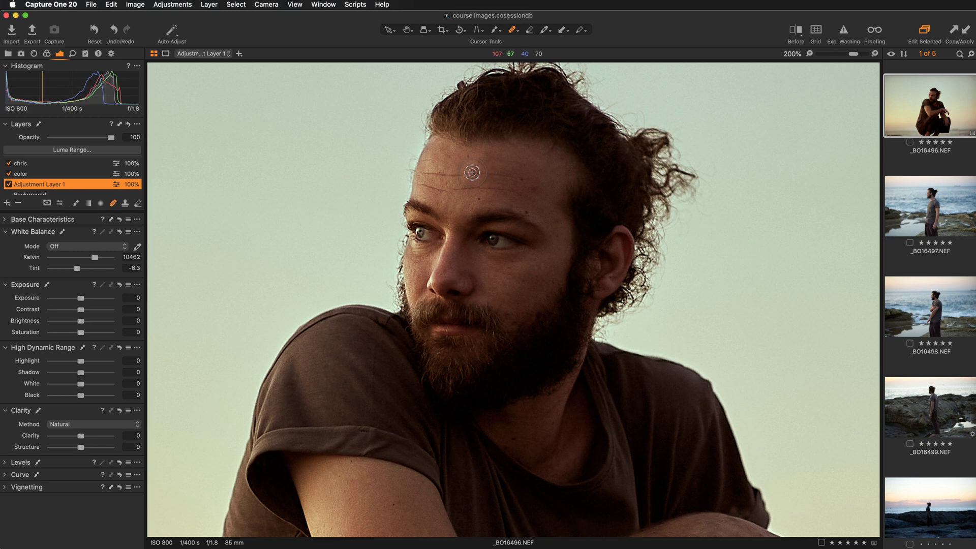
Heal a forehead blemish on new Heal Layer 1, moving its source to clean forehead skin.
click(473, 173)
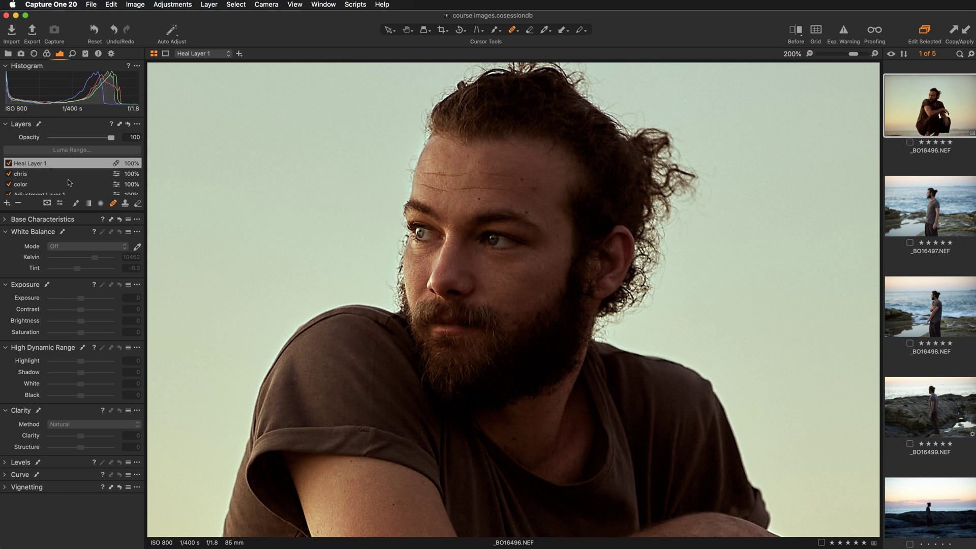
key(m)
key(m)
scroll(486, 241, up, 2)
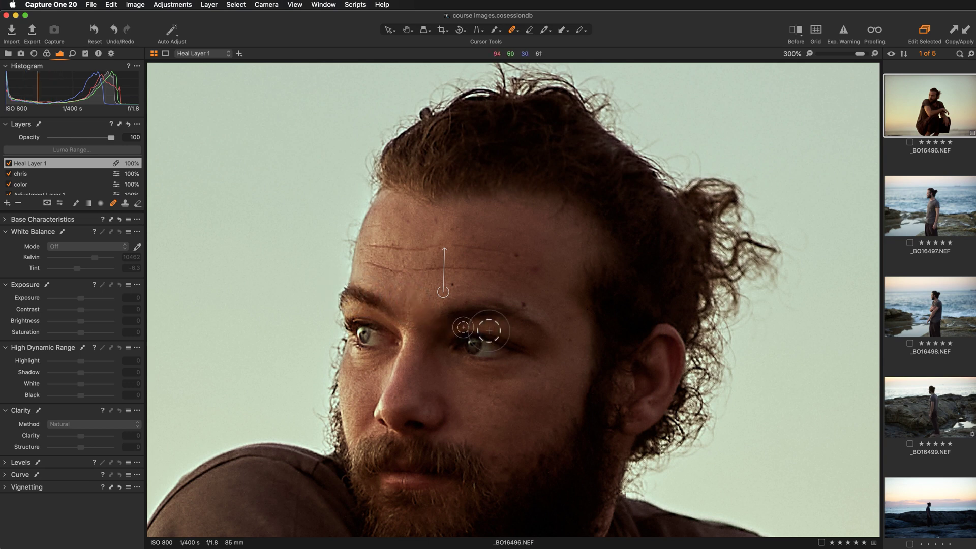
mouse_move(444, 291)
mouse_down()
mouse_move(483, 249)
mouse_move(421, 247)
mouse_up()
click(8, 164)
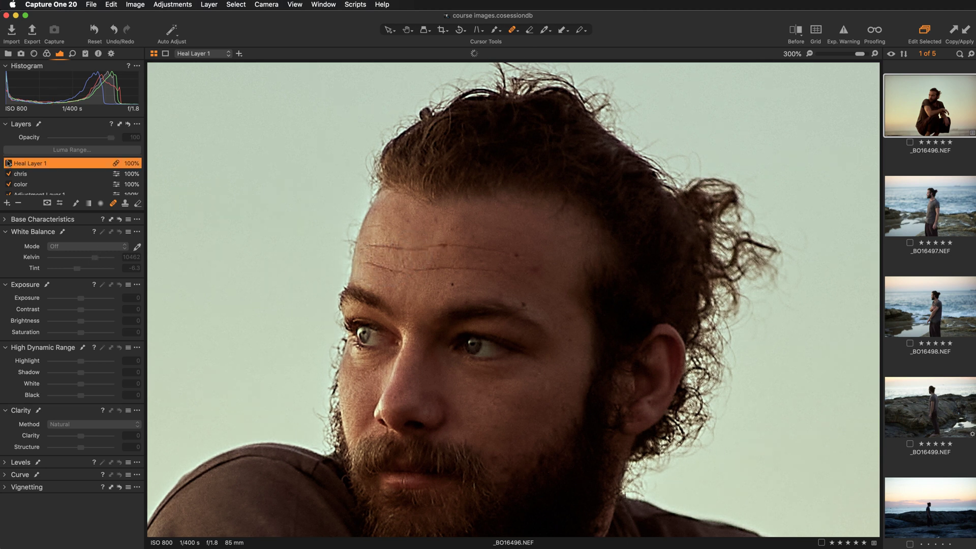
click(8, 163)
Make Heal Layer 1 active and heal several blemishes across the forehead and above the eye.
click(489, 235)
click(8, 163)
click(408, 222)
click(517, 253)
click(535, 270)
click(450, 282)
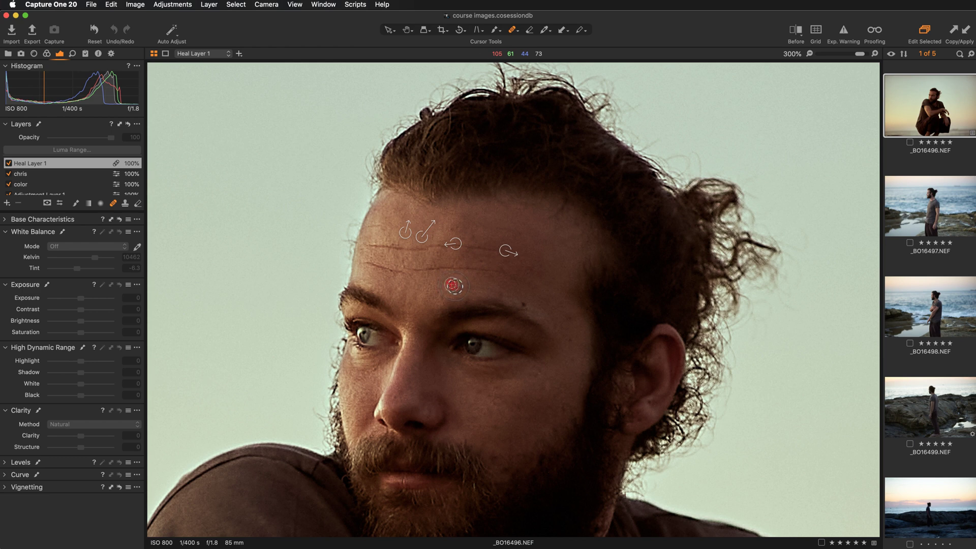
click(526, 307)
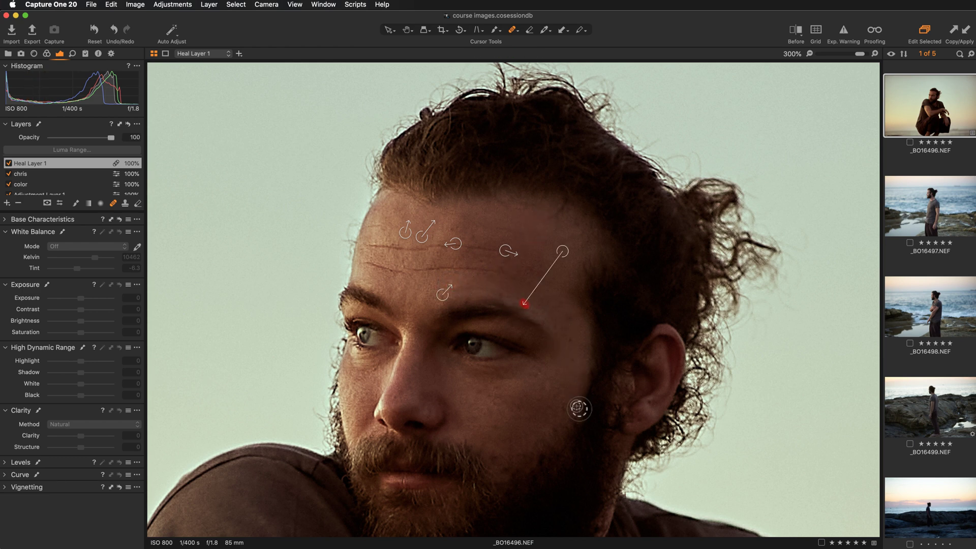
Heal the blemishes beside the eye, near the temple, on the cheek and on the nose.
scroll(528, 410, down, 5)
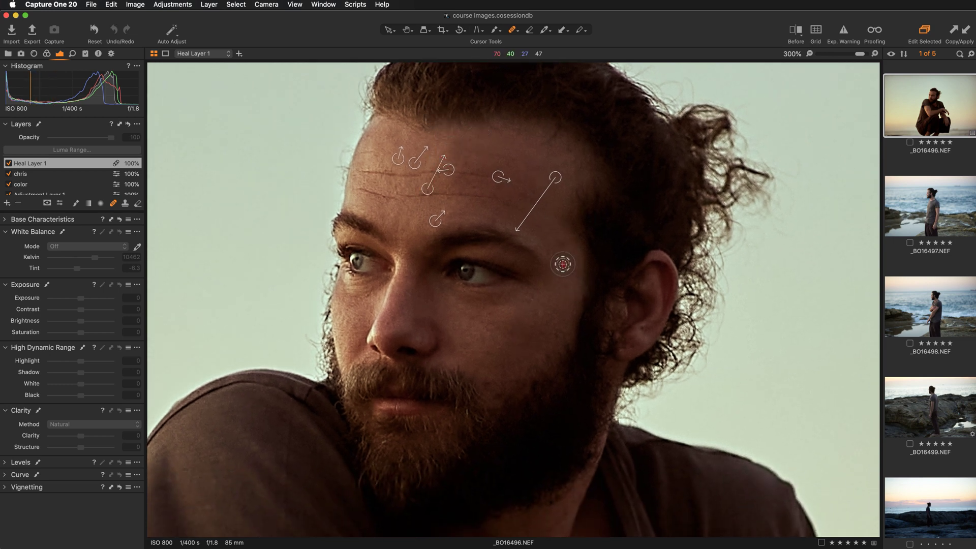
click(564, 286)
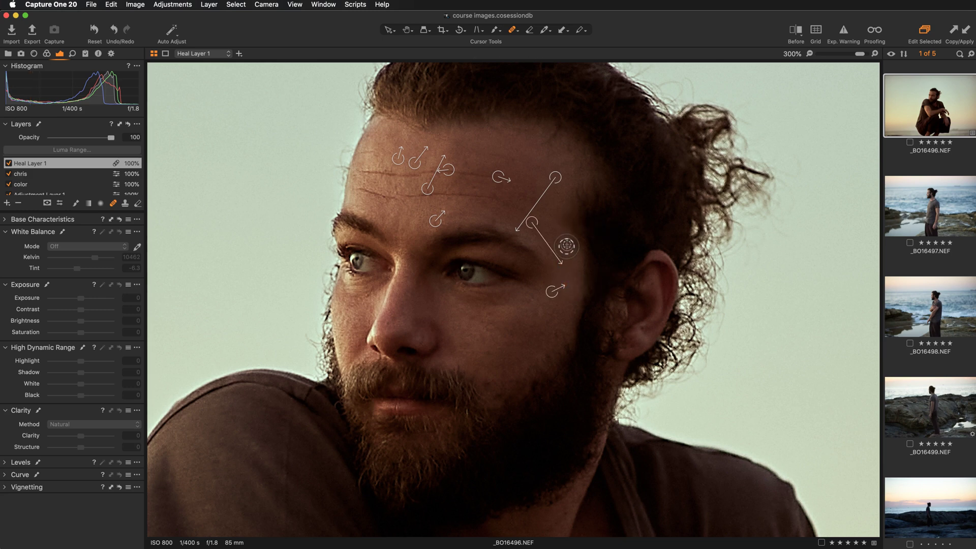
click(562, 246)
click(489, 350)
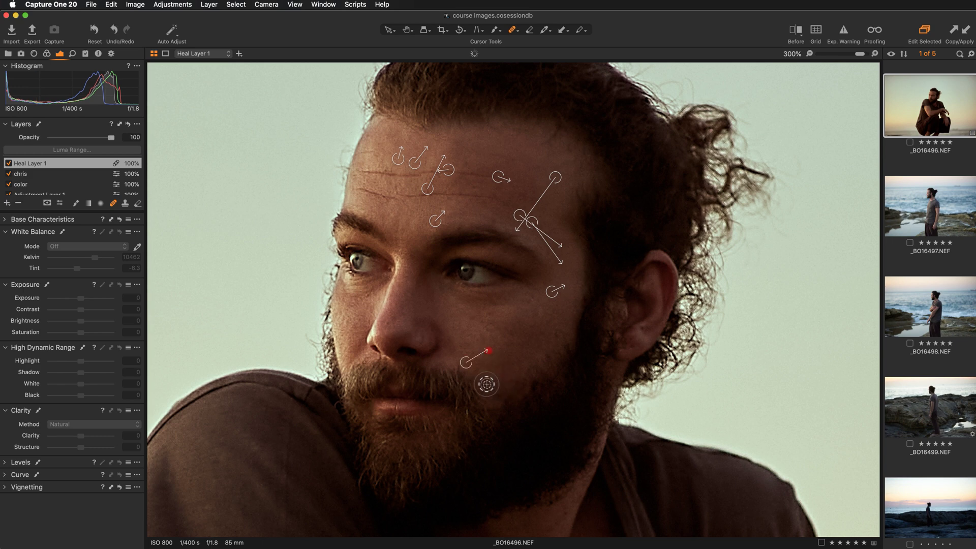
click(392, 320)
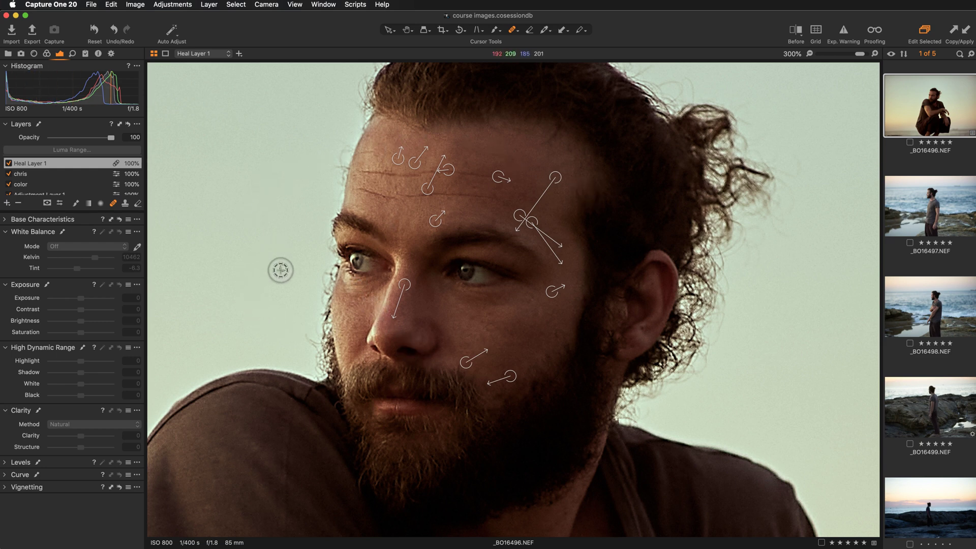
Paint heal strokes over spots under the left eye, on the forehead and on the neck.
scroll(277, 276, down, 3)
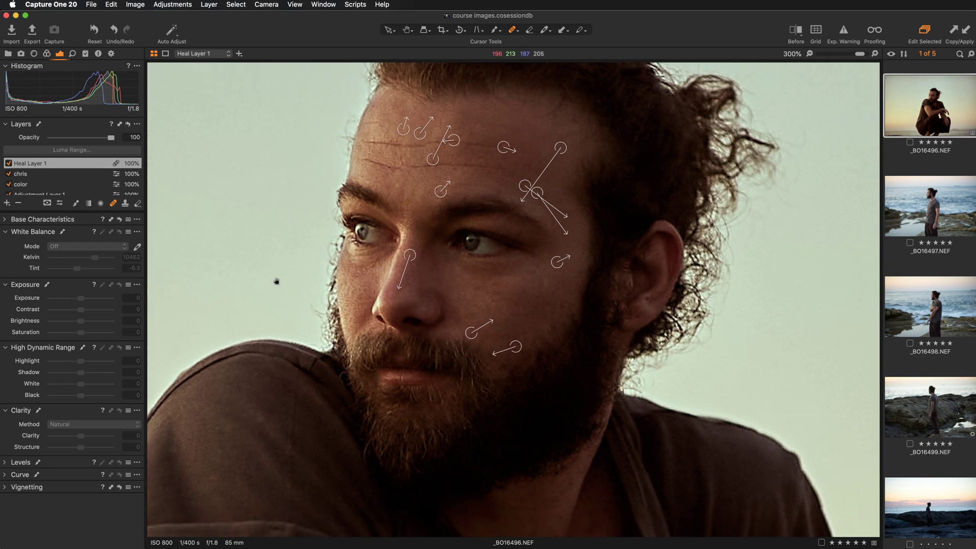
right_click(259, 242)
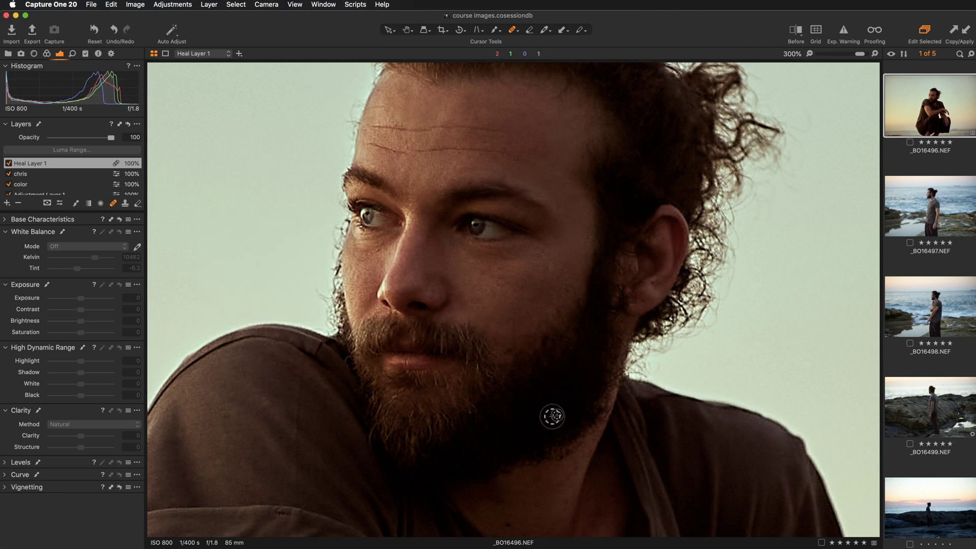
drag(480, 269, 491, 280)
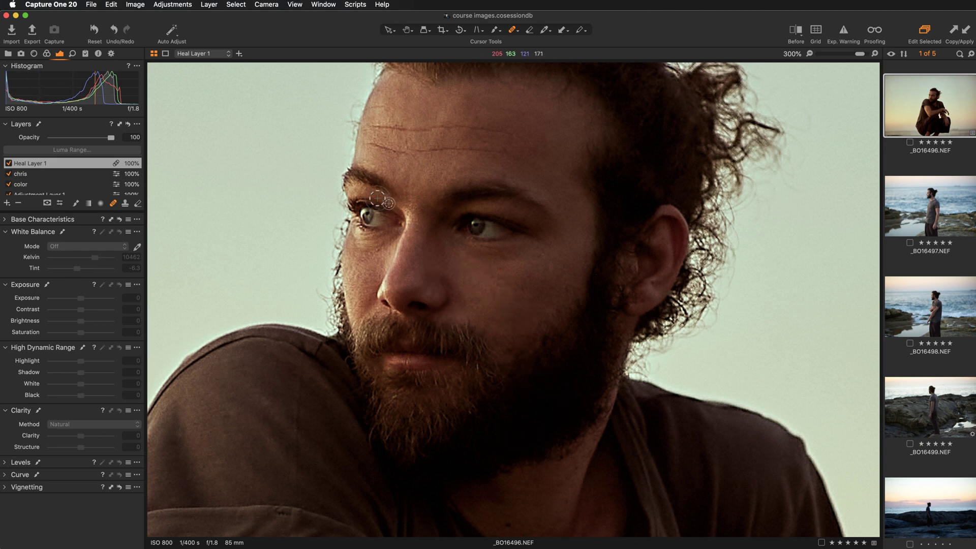
drag(374, 253, 398, 239)
drag(475, 114, 527, 112)
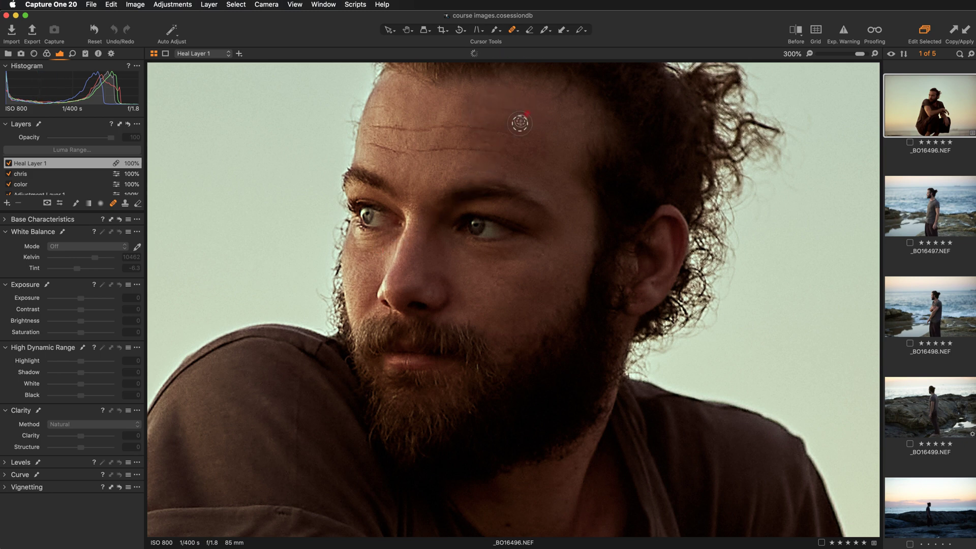
mouse_move(541, 447)
mouse_down()
mouse_move(550, 417)
mouse_move(464, 211)
mouse_up()
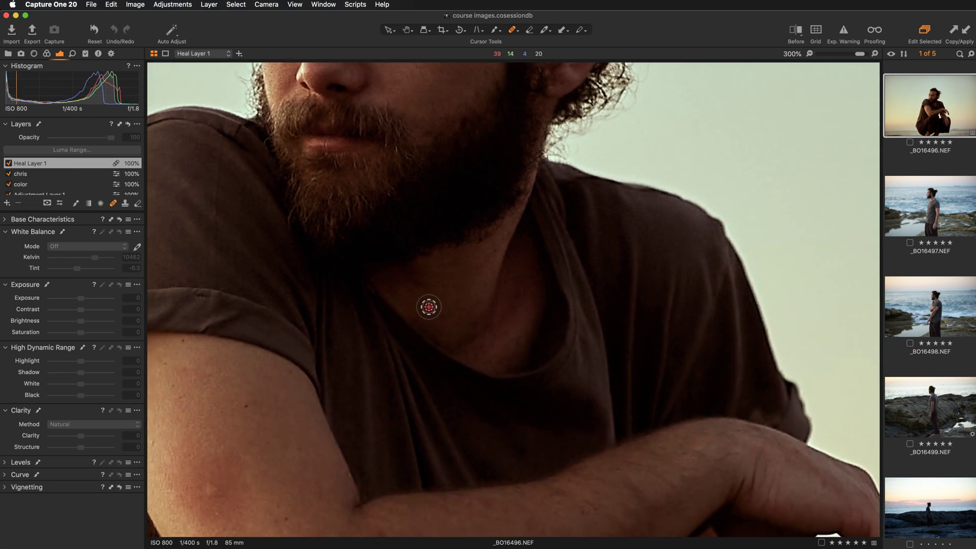
key(super+minus)
drag(327, 337, 322, 370)
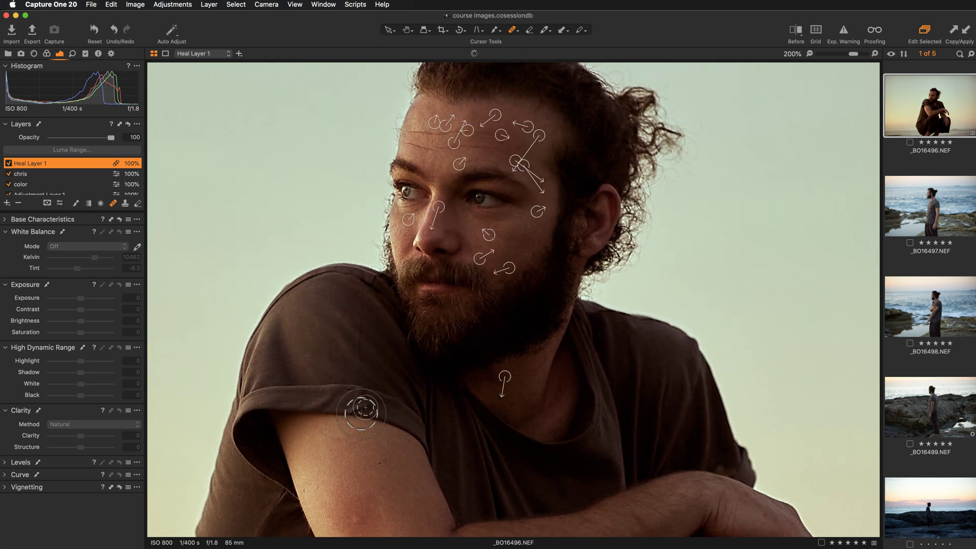
Heal the red patch on the upper arm, moving the sample to clean skin just above it.
mouse_move(381, 435)
mouse_down()
mouse_move(409, 289)
mouse_move(452, 237)
mouse_move(453, 208)
mouse_up()
key(super+equal)
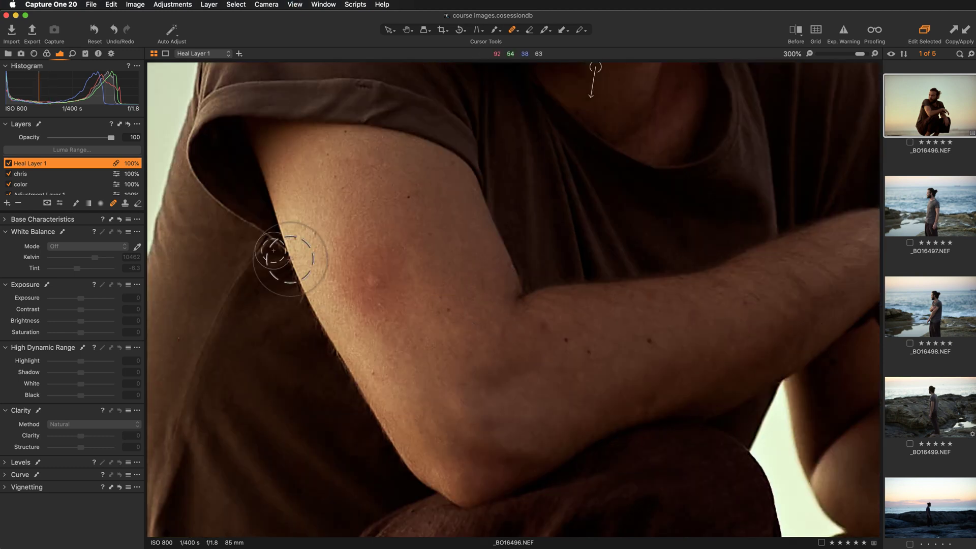
drag(506, 266, 495, 320)
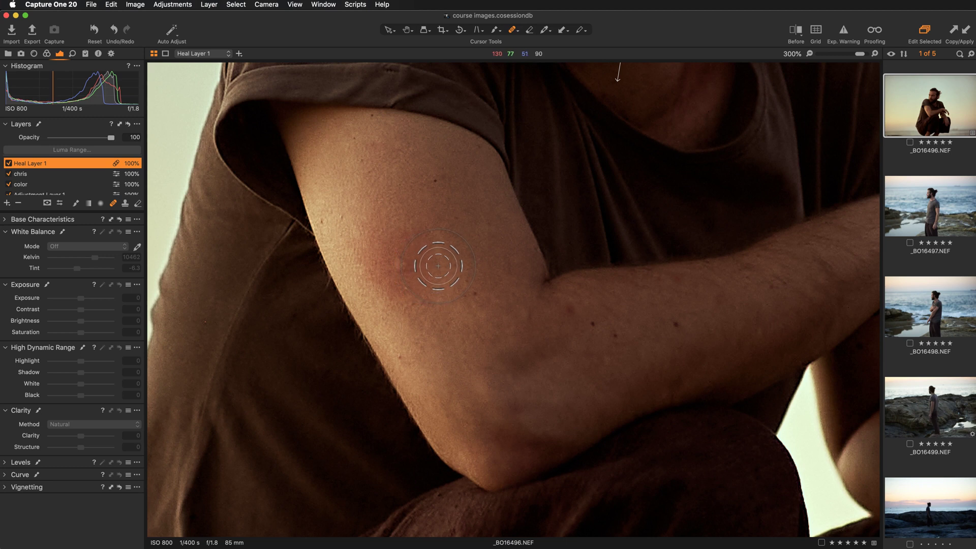
right_click(445, 263)
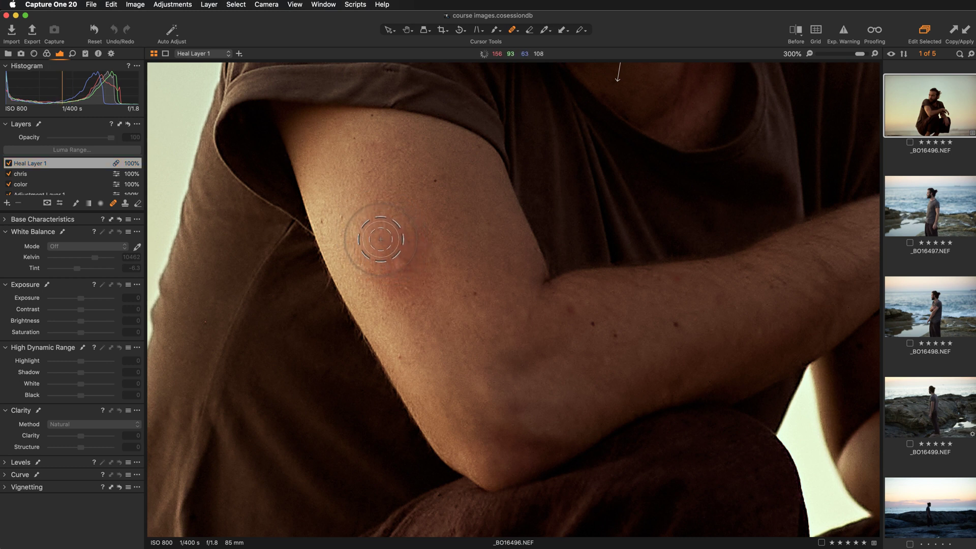
mouse_move(375, 225)
mouse_down()
mouse_move(412, 228)
mouse_move(426, 272)
mouse_move(407, 305)
mouse_move(351, 274)
mouse_move(356, 231)
mouse_move(388, 231)
mouse_move(424, 239)
mouse_move(401, 285)
mouse_move(389, 262)
mouse_move(406, 260)
mouse_move(381, 274)
mouse_move(396, 298)
mouse_move(435, 282)
mouse_up()
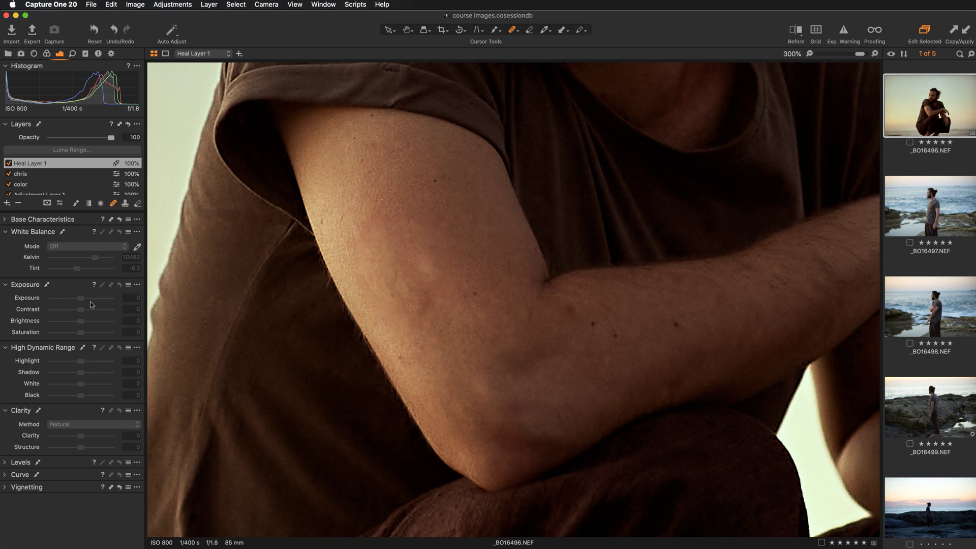
key(super+minus)
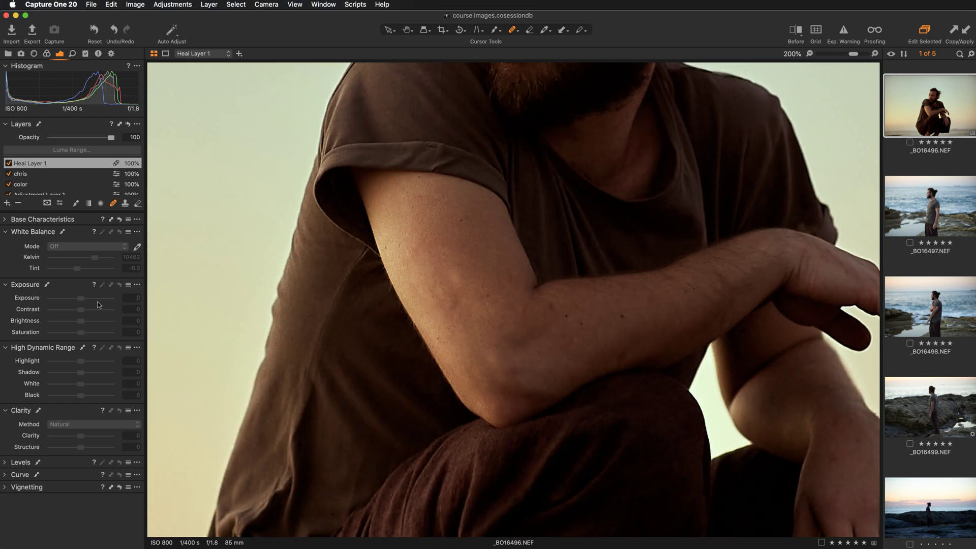
drag(364, 265, 306, 306)
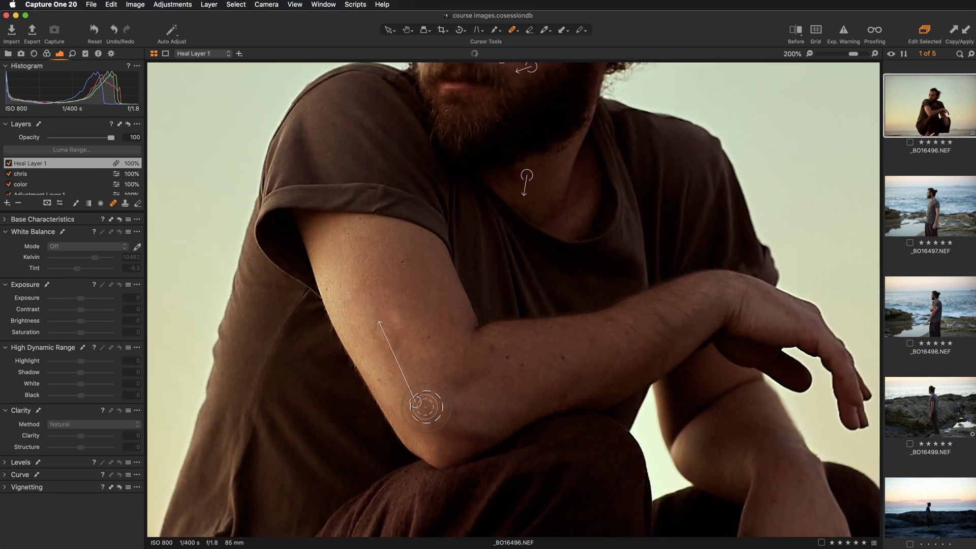
mouse_move(425, 394)
mouse_down()
mouse_move(388, 284)
mouse_move(358, 265)
mouse_up()
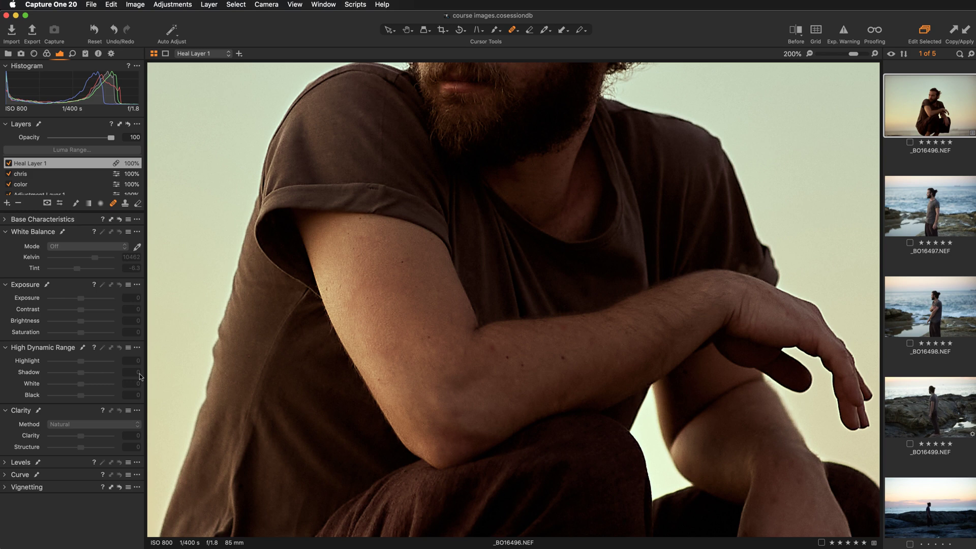
key(super+plus)
Show the red heal mask and extend the heal over more of the upper-arm patch.
drag(340, 313, 393, 258)
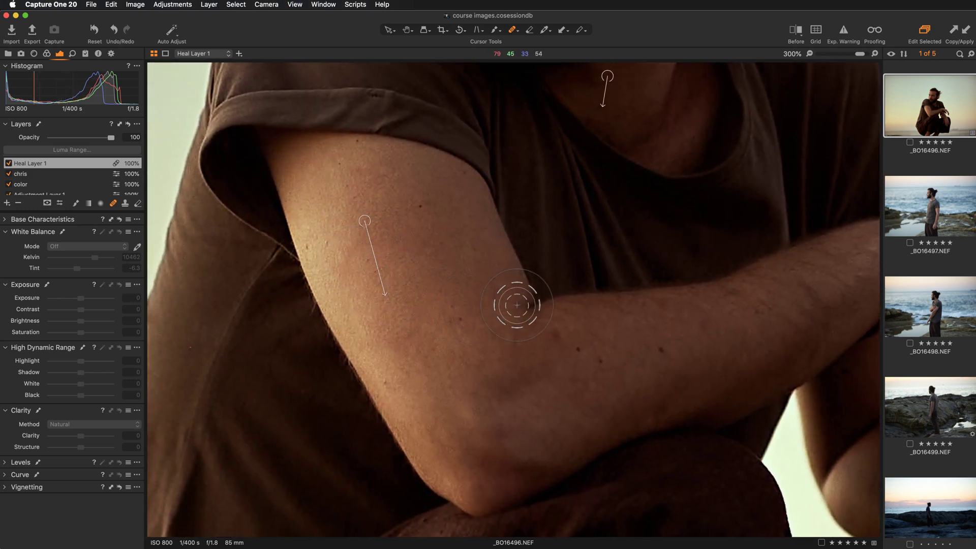
key(m)
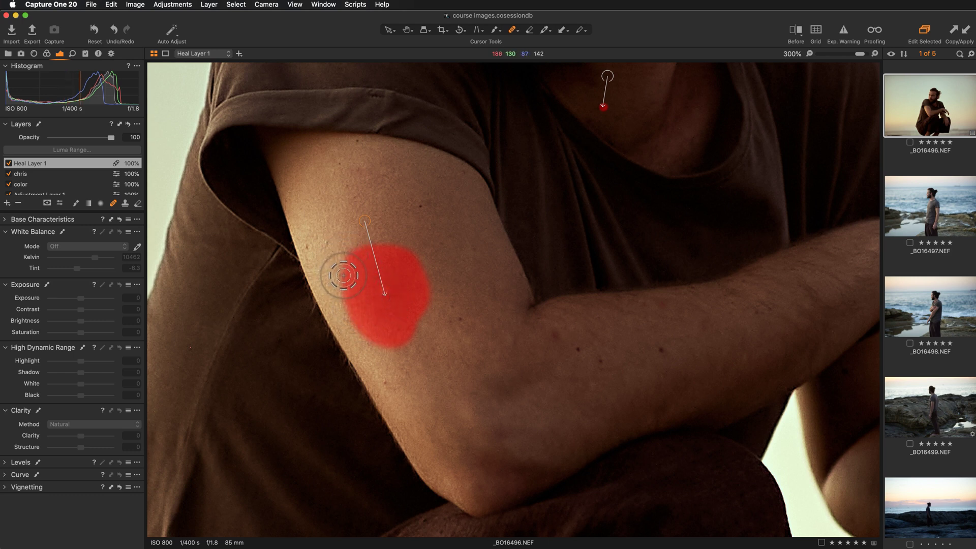
mouse_move(343, 275)
mouse_down()
mouse_move(335, 264)
mouse_move(374, 249)
mouse_up()
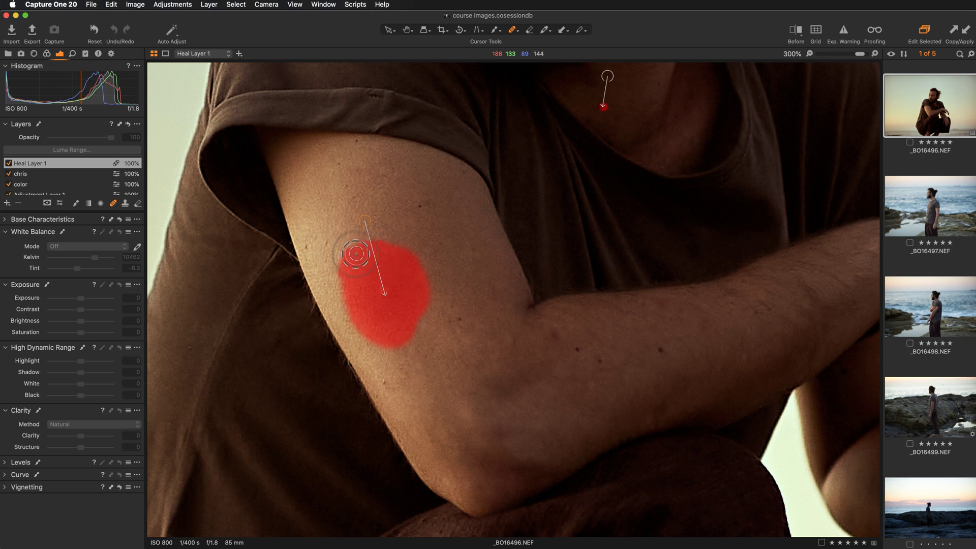
Soften the heal brush hardness to 10 and add another heal stroke on the upper arm.
right_click(377, 280)
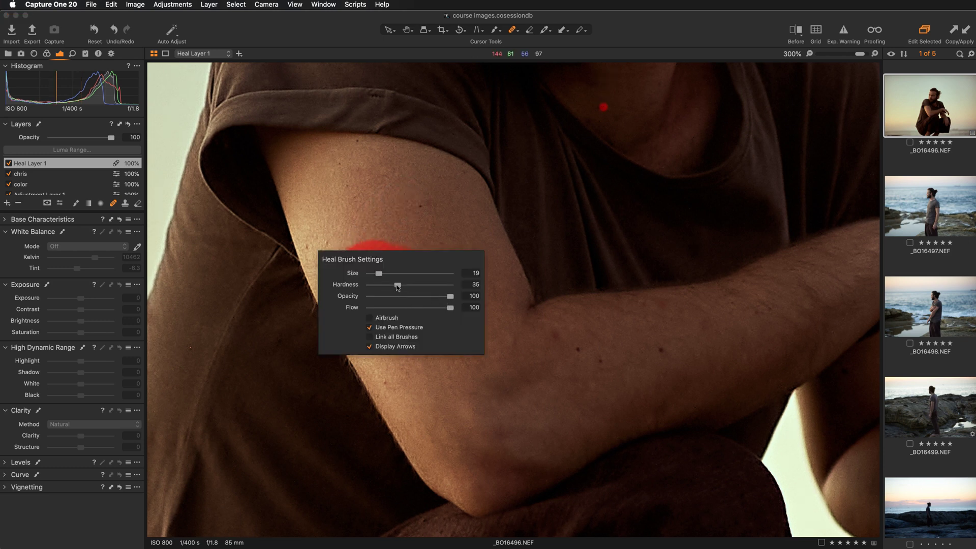
drag(397, 284, 377, 285)
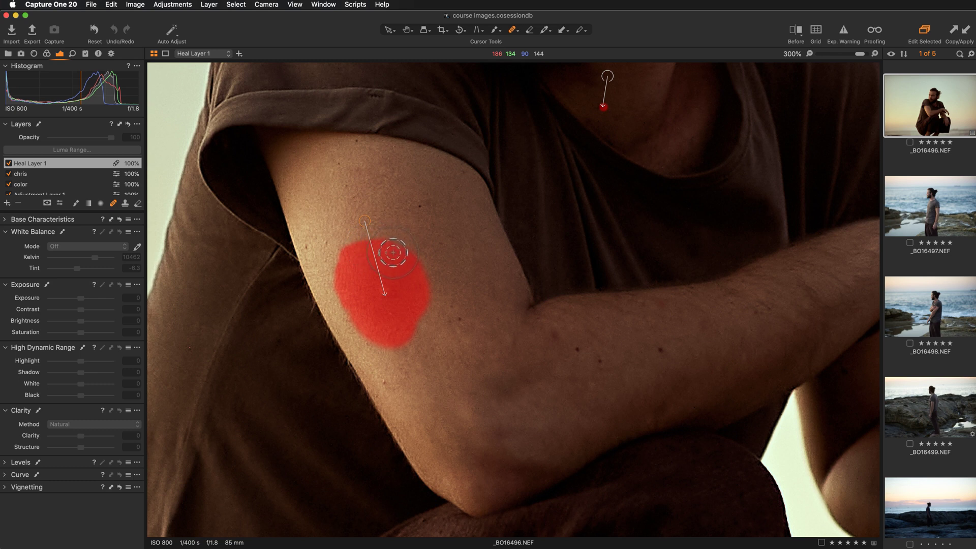
key(m)
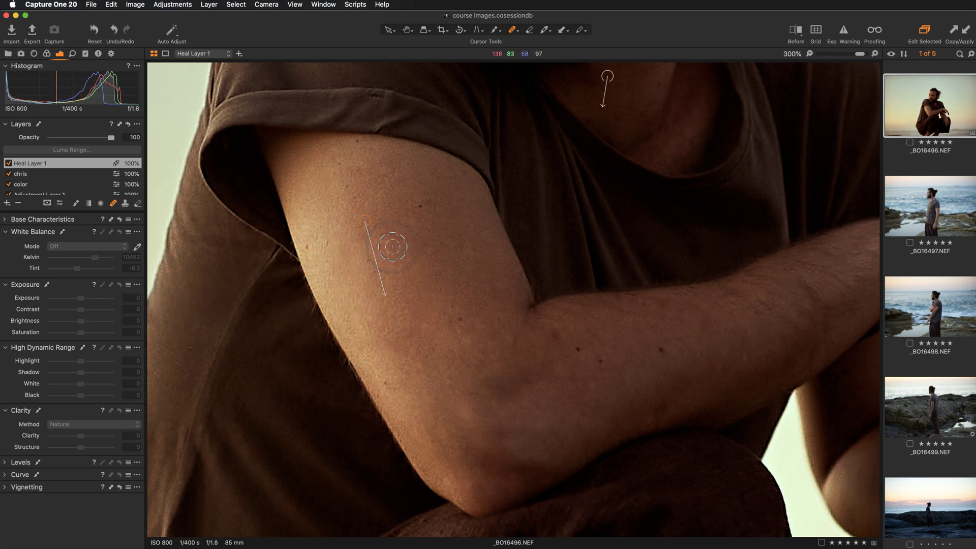
mouse_move(393, 248)
mouse_down()
mouse_move(405, 305)
mouse_move(397, 353)
mouse_move(401, 338)
mouse_move(389, 339)
mouse_up()
key(super+minus)
key(super+minus)
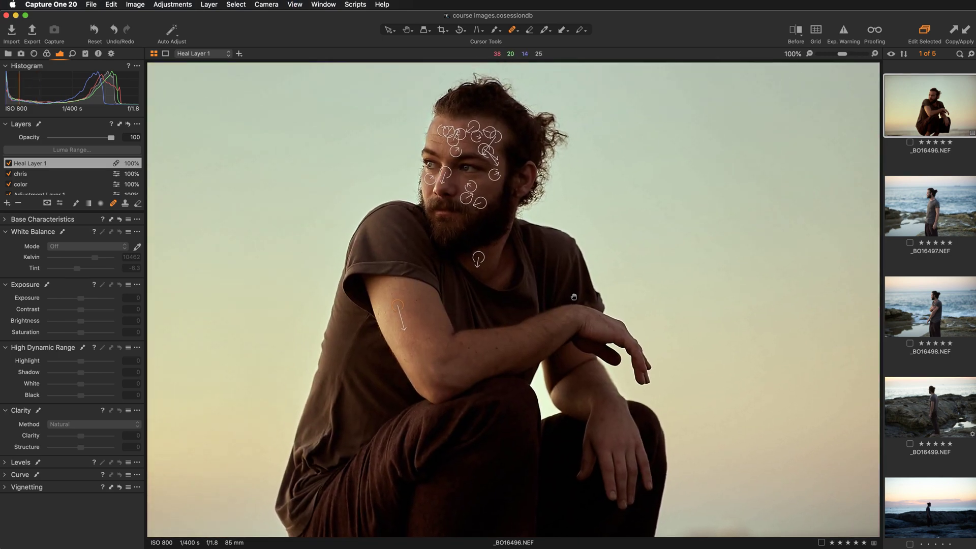
click(8, 163)
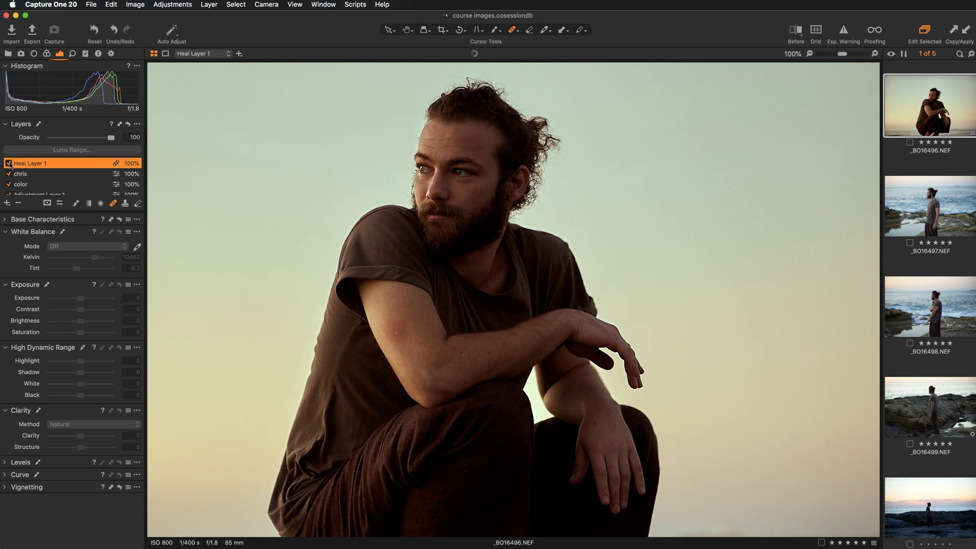
click(9, 164)
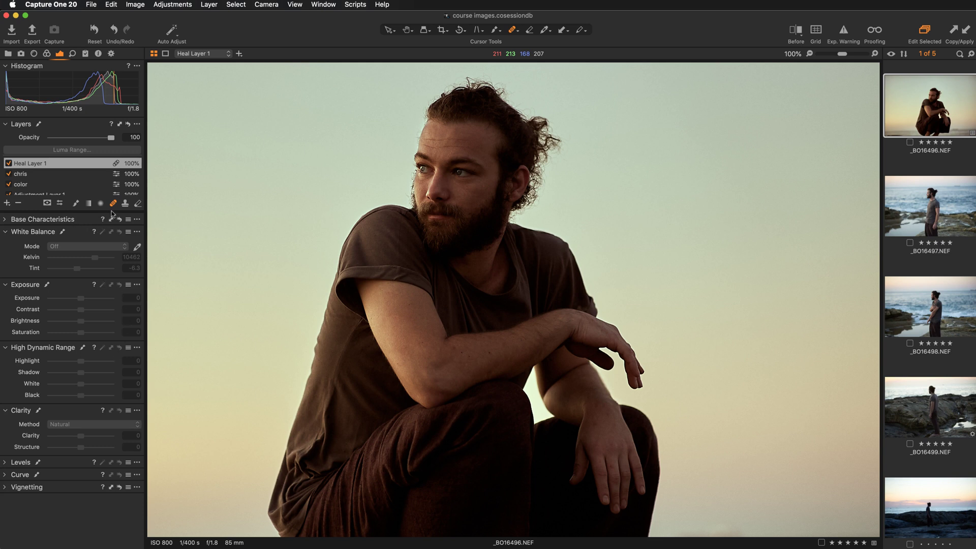
click(125, 204)
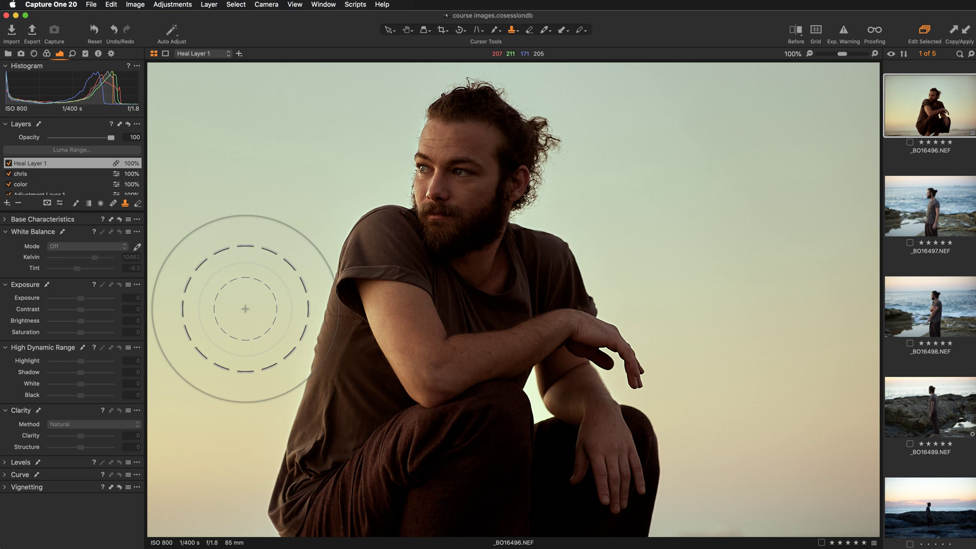
key(super+plus)
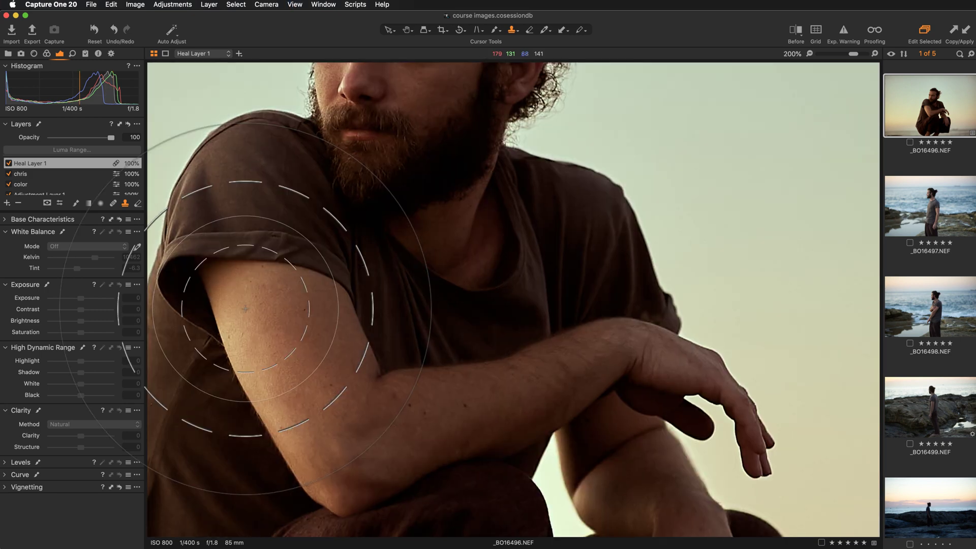
key(space)
drag(459, 429, 524, 371)
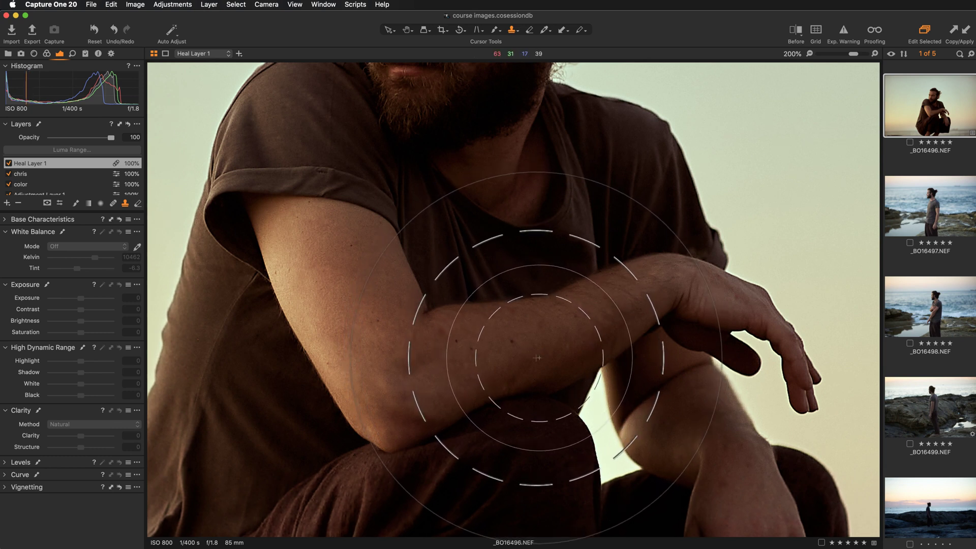
key(bracketleft)
key(bracketleft)
key(bracketleft)
key(bracketleft)
key(bracketleft)
key(bracketleft)
key(bracketleft)
key(bracketleft)
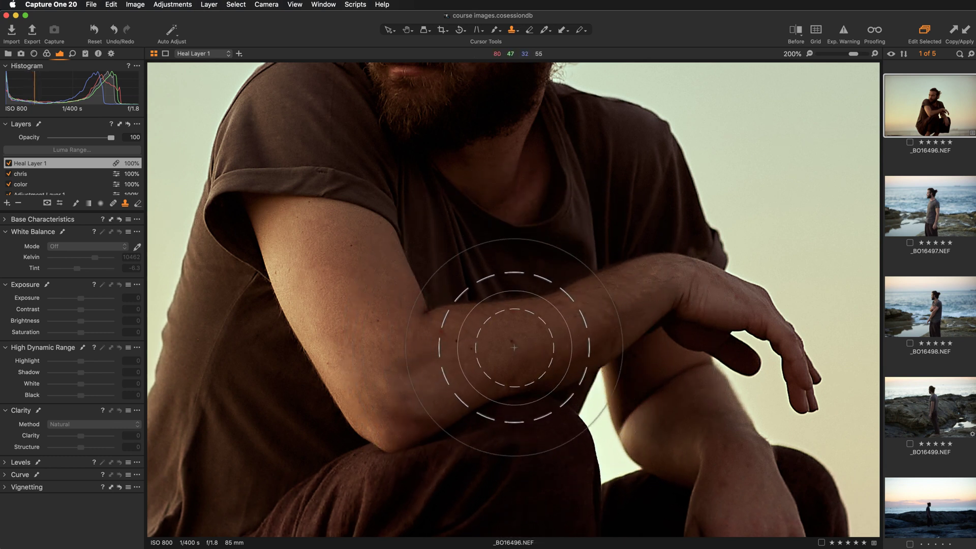
key(bracketleft)
key(bracketleft)
key(bracketleft)
key(bracketleft)
key(bracketleft)
key(bracketleft)
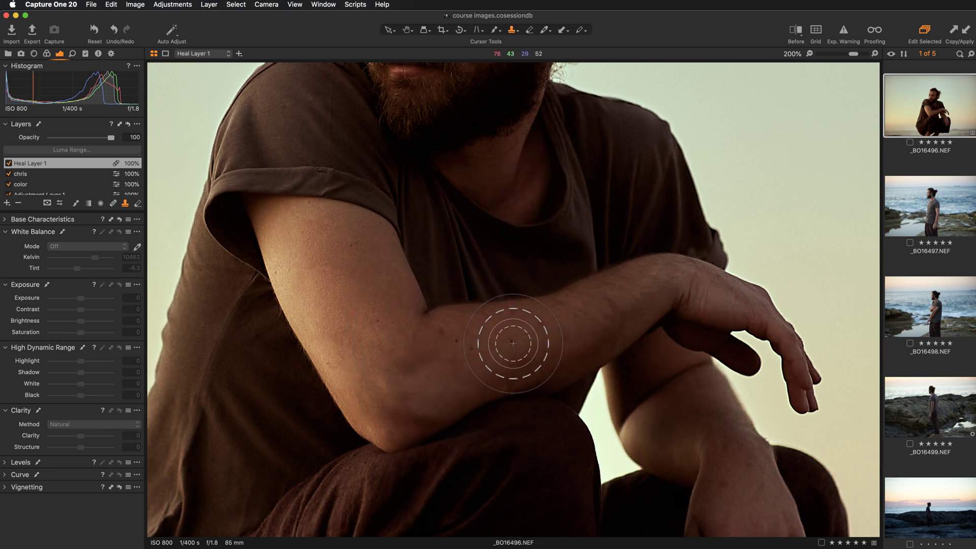
key(bracketleft)
key(bracketleft)
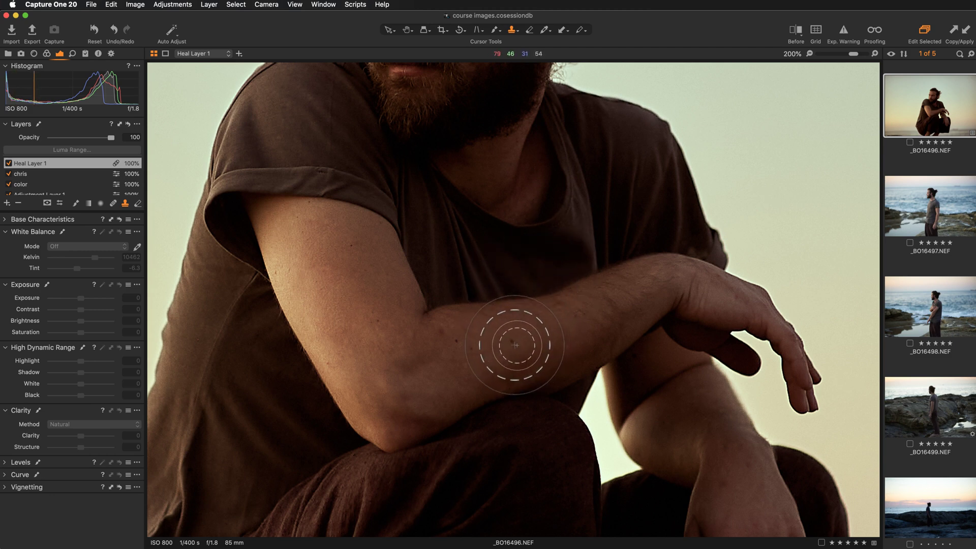
key(bracketleft)
key(bracketleft)
key(bracketleft)
key(bracketleft)
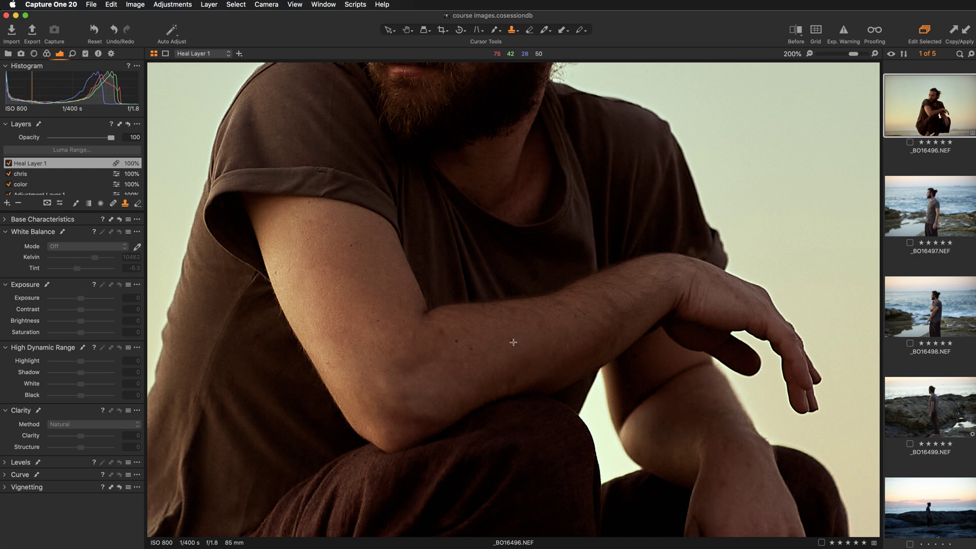
Create Clone Layer 1 sourced from the forearm spot and paint it onto the upper arm.
alt+click(512, 340)
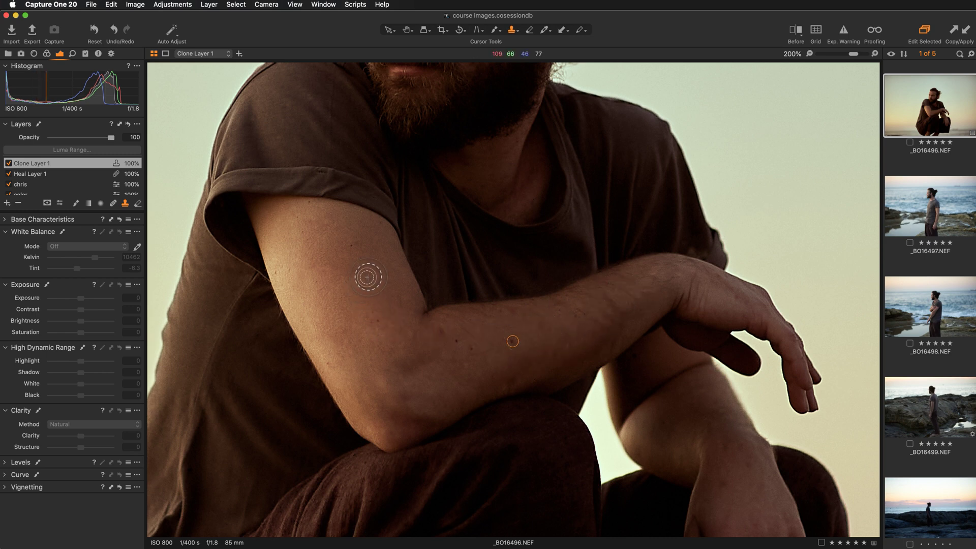
drag(371, 275, 372, 280)
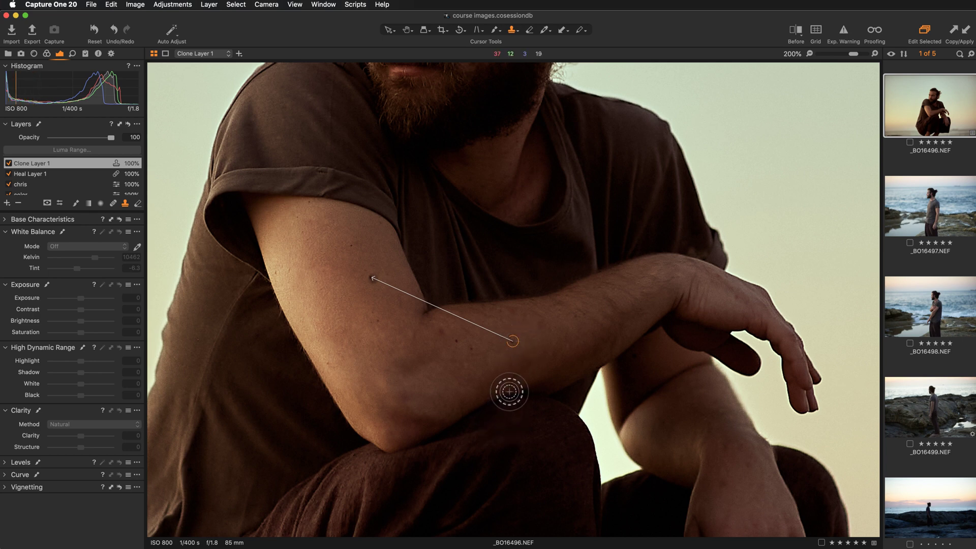
right_click(360, 357)
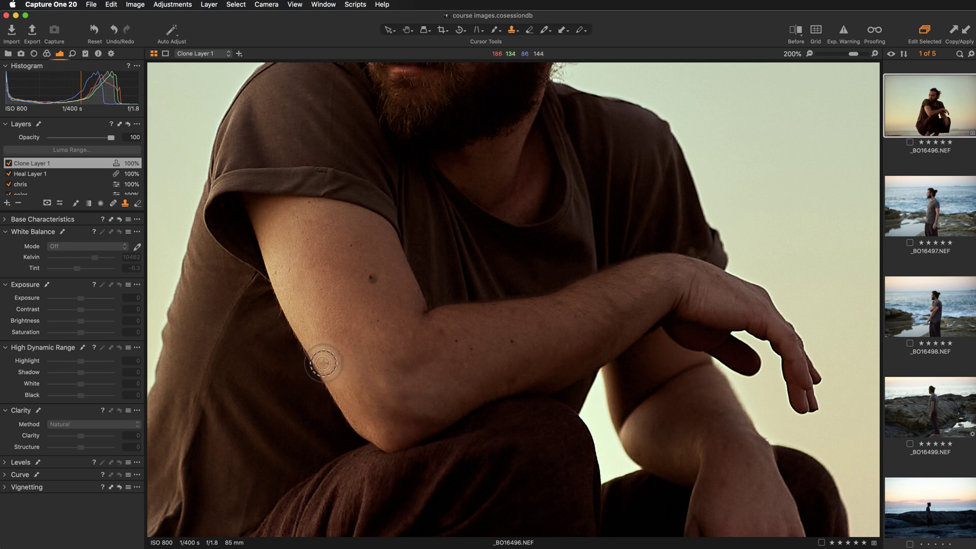
Close the Clone Brush Settings, dismiss the Cloning alert, and open the _BO16500 shot.
right_click(325, 375)
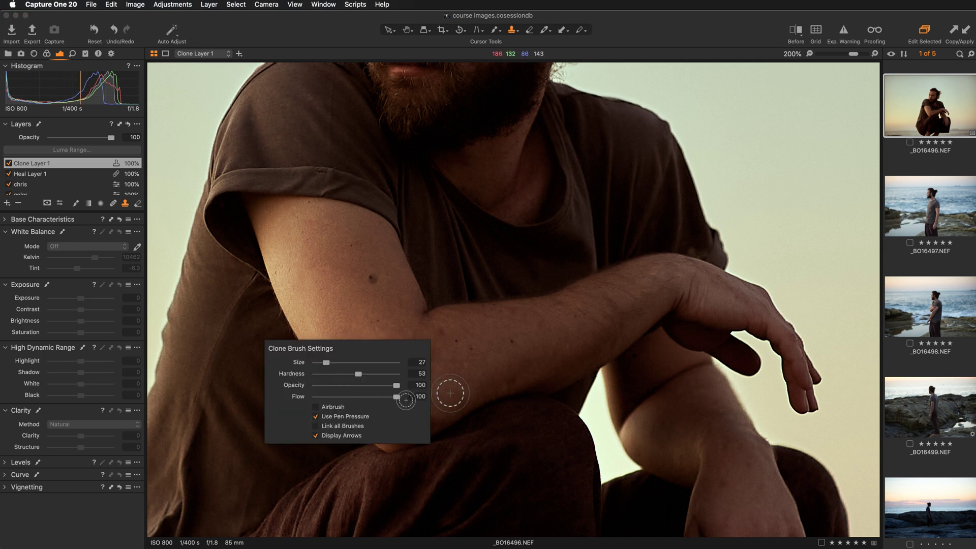
click(514, 342)
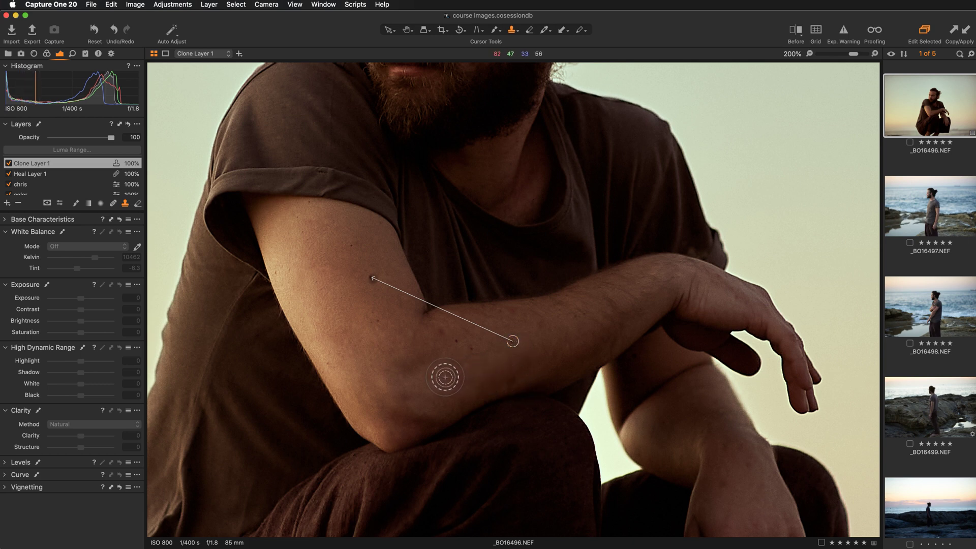
click(515, 342)
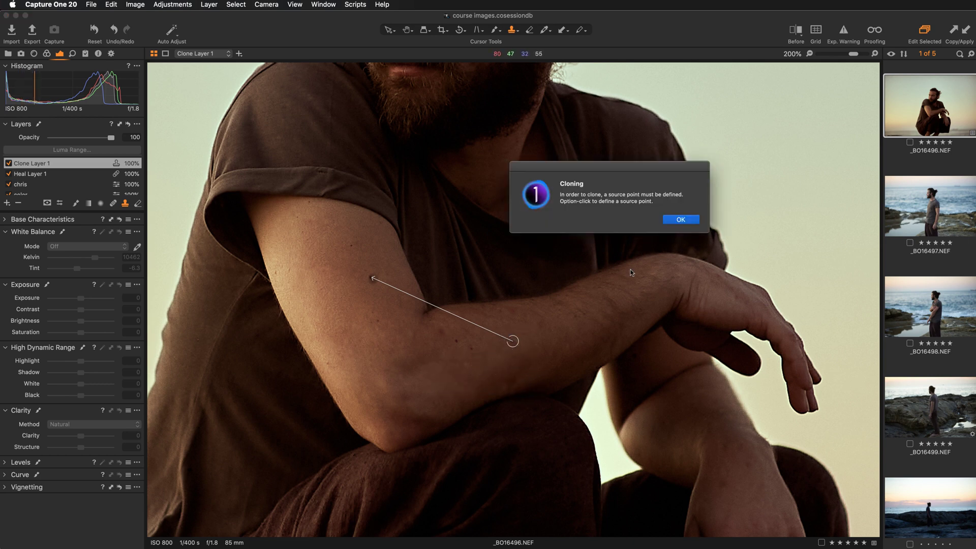
click(677, 222)
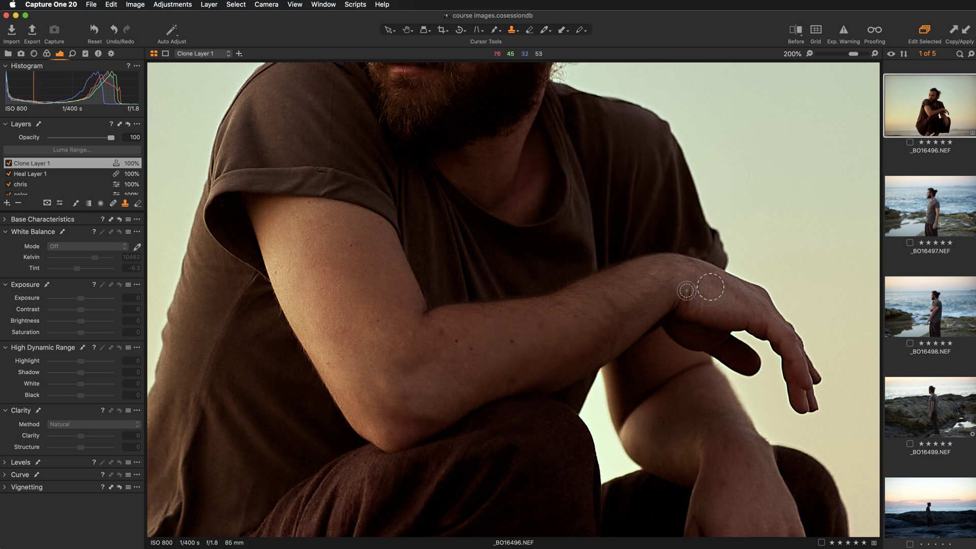
click(920, 508)
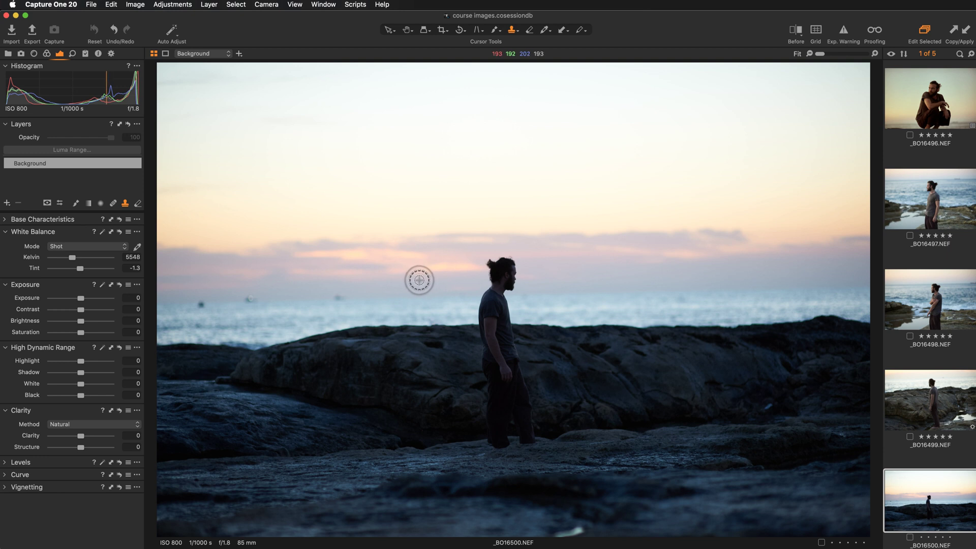
Sample the man's head and paint him with an enlarged clone brush into a copy on his right.
alt+click(503, 273)
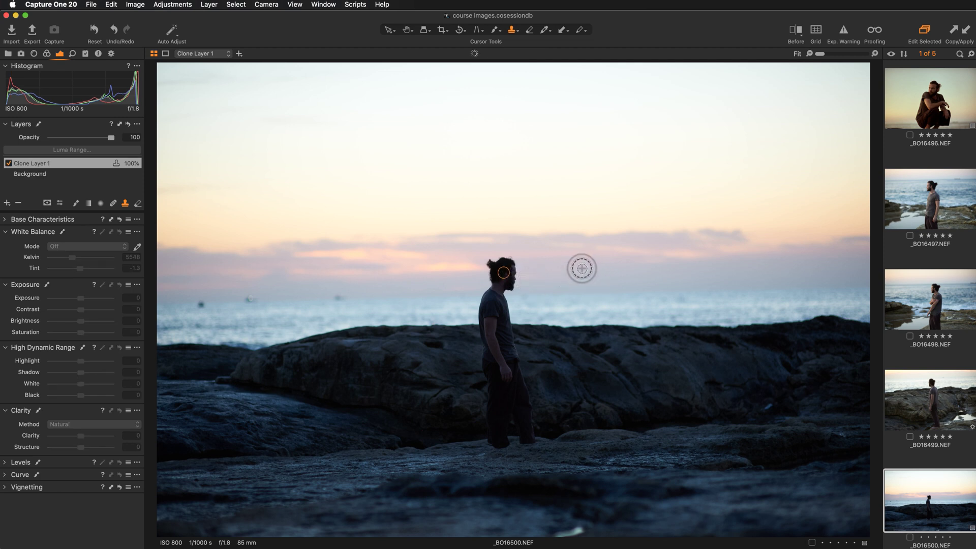
key(bracketright)
key(bracketright)
key(bracketright)
key(bracketright)
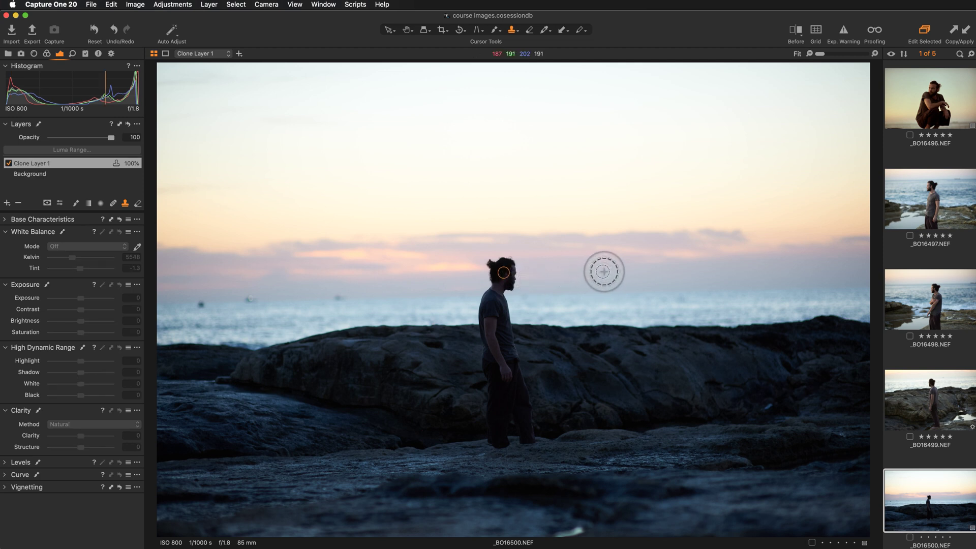
key(bracketright)
key(bracketright)
key(bracketright)
key(bracketright)
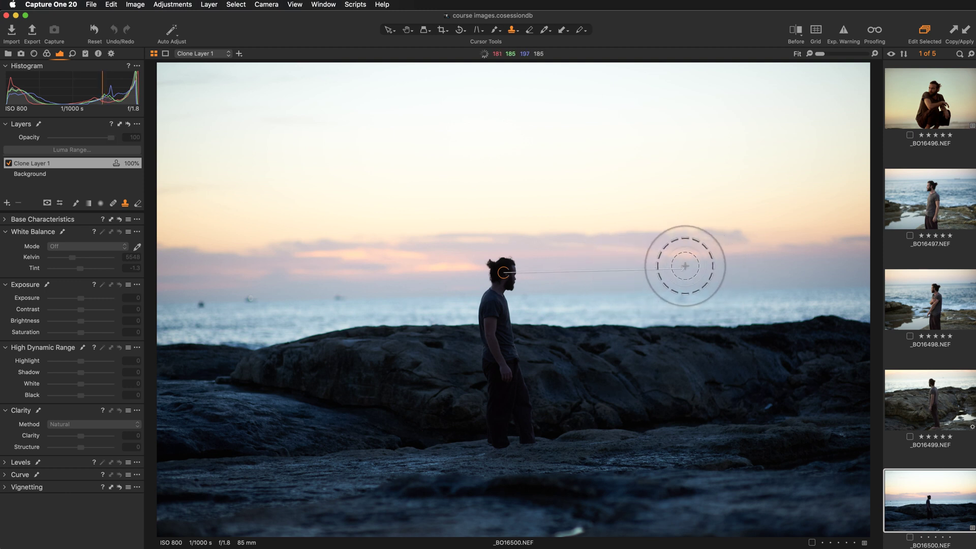
mouse_move(695, 268)
mouse_down()
mouse_move(690, 303)
mouse_move(699, 279)
mouse_move(667, 287)
mouse_move(682, 265)
mouse_move(669, 263)
mouse_move(663, 341)
mouse_move(657, 320)
mouse_move(664, 311)
mouse_move(660, 331)
mouse_move(670, 336)
mouse_move(679, 326)
mouse_move(686, 337)
mouse_move(687, 328)
mouse_move(682, 340)
mouse_move(686, 320)
mouse_move(687, 408)
mouse_move(676, 371)
mouse_move(678, 397)
mouse_move(657, 381)
mouse_move(675, 371)
mouse_move(669, 441)
mouse_move(710, 441)
mouse_move(709, 429)
mouse_move(722, 441)
mouse_move(712, 436)
mouse_move(772, 436)
mouse_up()
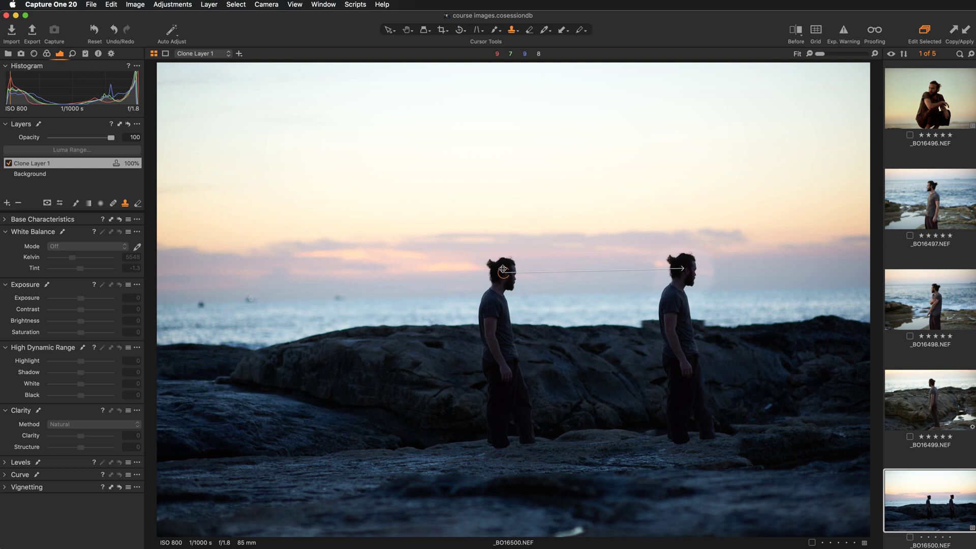
drag(503, 266, 502, 265)
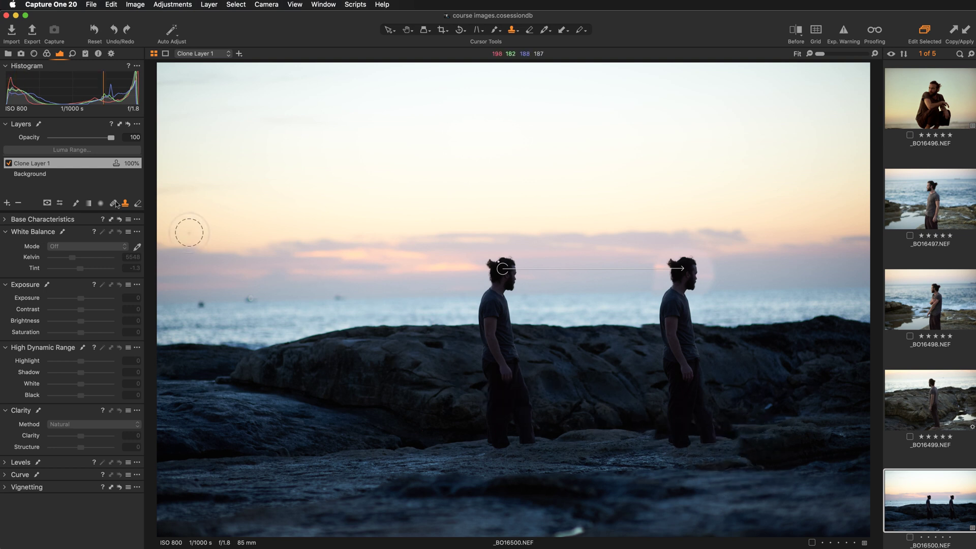
Delete Clone Layer 1 and paint over the whole man with an enlarged Heal brush.
click(19, 203)
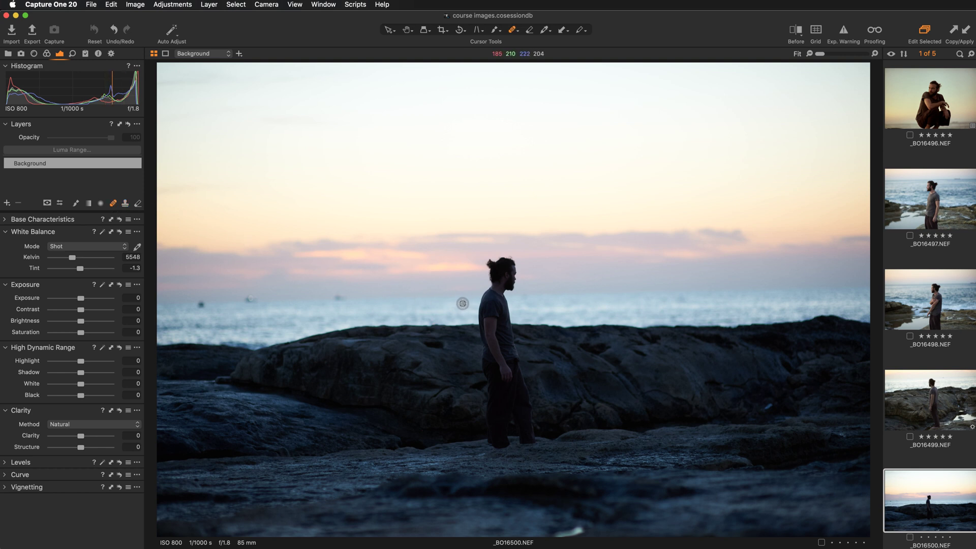
key(bracketright)
key(bracketright)
key(bracketright)
key(bracketright)
key(bracketright)
key(bracketright)
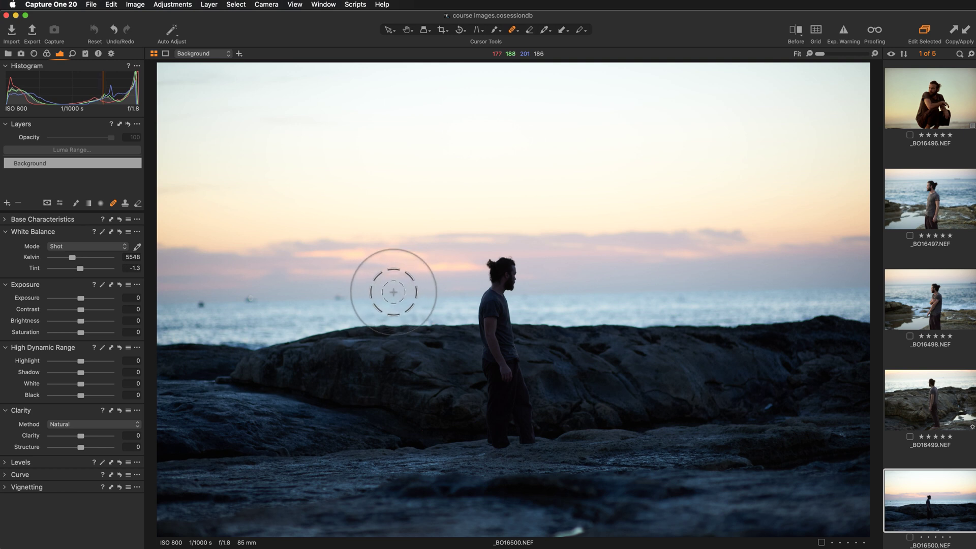
right_click(390, 293)
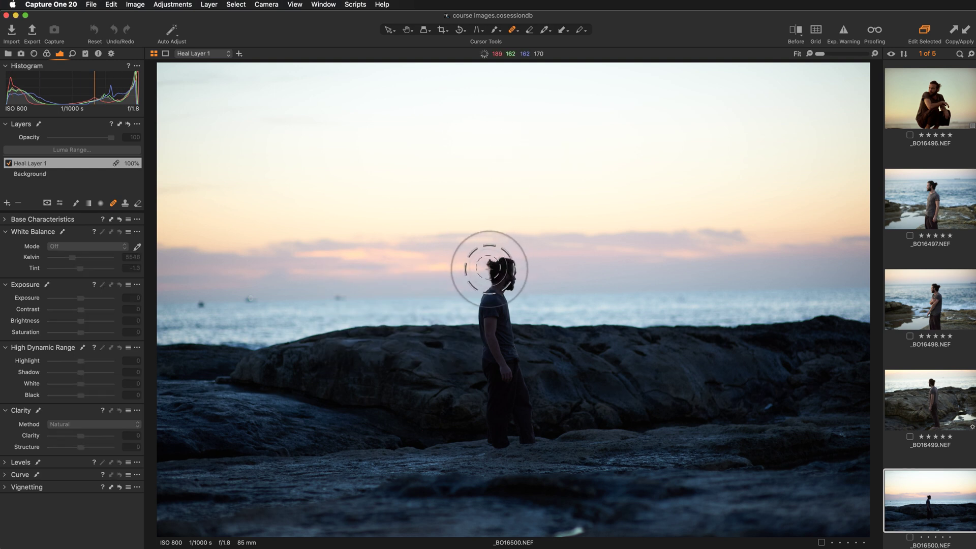
click(495, 261)
mouse_move(495, 261)
mouse_down()
mouse_move(483, 320)
mouse_move(489, 354)
mouse_move(502, 325)
mouse_move(514, 398)
mouse_move(506, 372)
mouse_move(490, 371)
mouse_move(501, 439)
mouse_move(523, 414)
mouse_move(529, 424)
mouse_move(514, 395)
mouse_up()
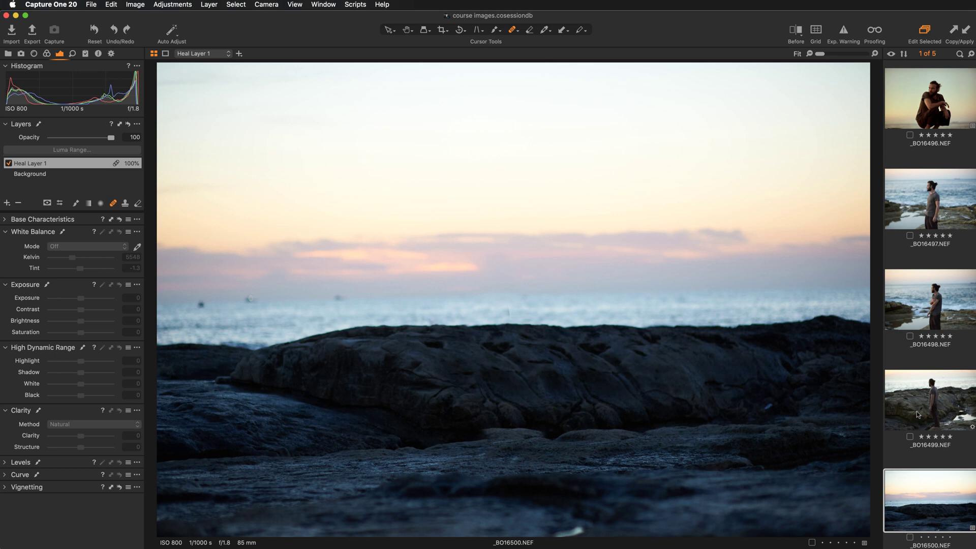
Toggle Heal Layer 1 off and on to compare against the original.
click(9, 163)
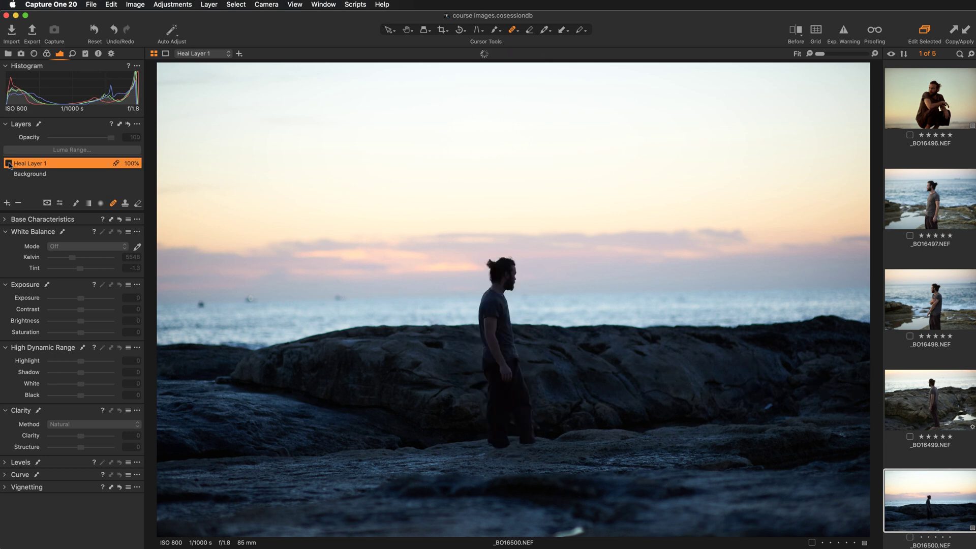
click(8, 163)
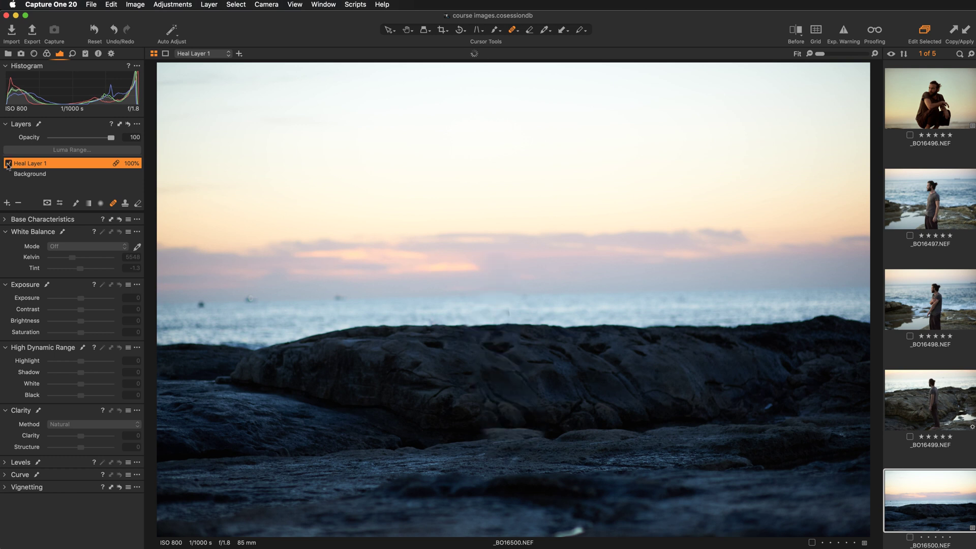
click(8, 163)
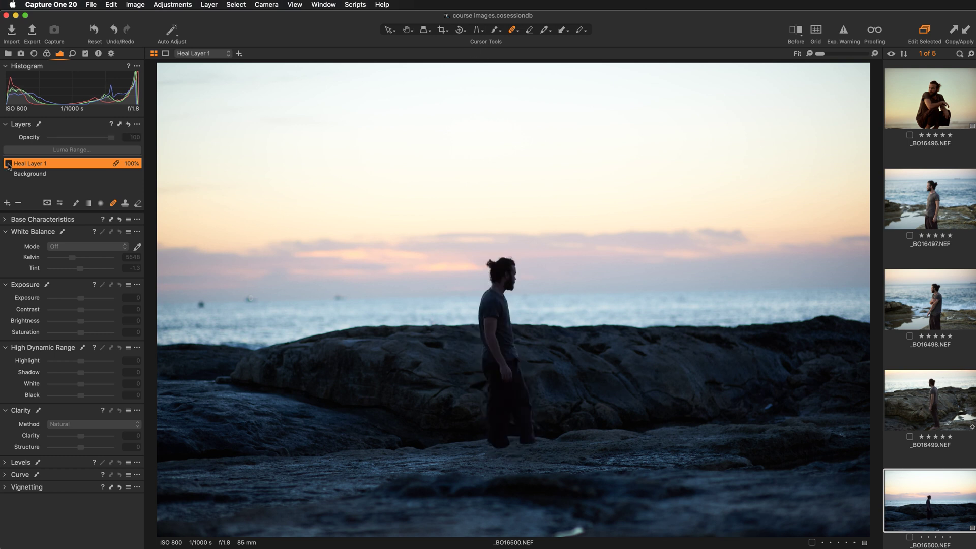
click(8, 164)
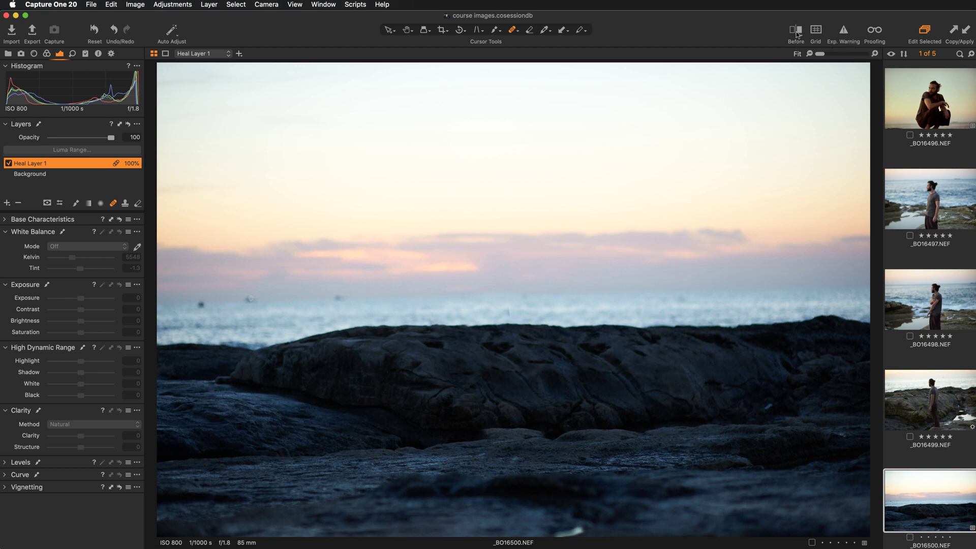
Set the Before view to Split View Slider and sweep the divider across _BO16500.
click(796, 34)
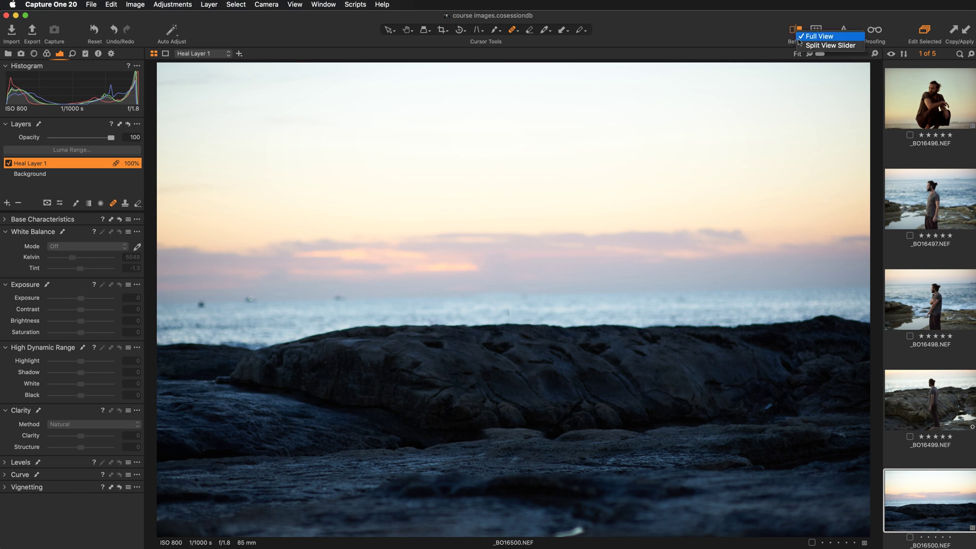
click(844, 47)
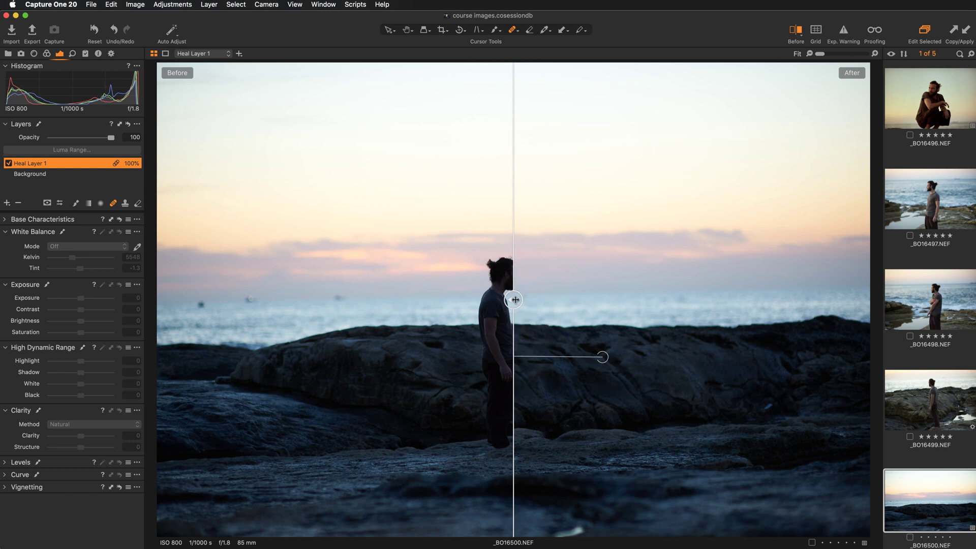
drag(514, 300, 576, 300)
mouse_move(478, 320)
mouse_down()
mouse_move(266, 299)
mouse_move(701, 300)
mouse_move(402, 286)
mouse_move(262, 301)
mouse_move(732, 366)
mouse_move(688, 371)
mouse_up()
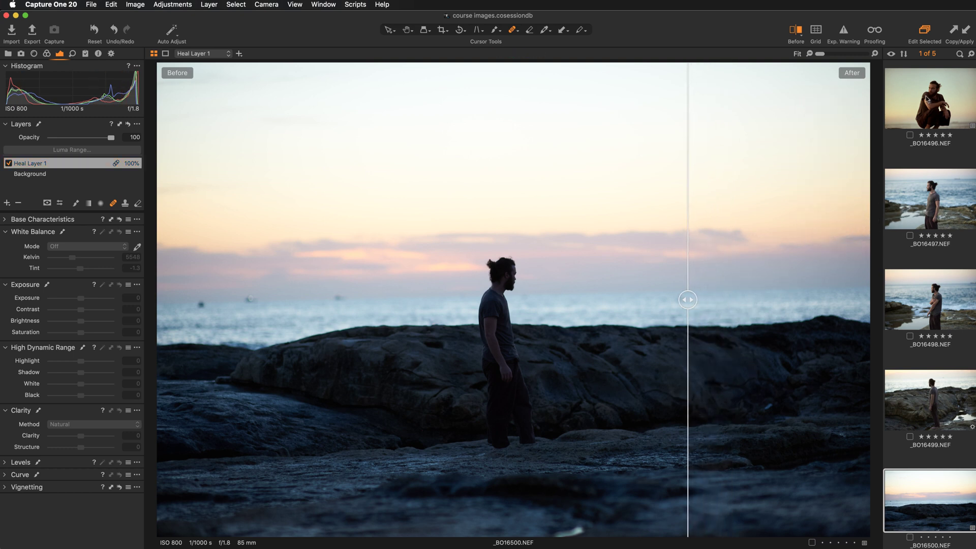
Open _BO16496, slide its split divider to reveal the edit, and switch to the Select tool.
click(927, 100)
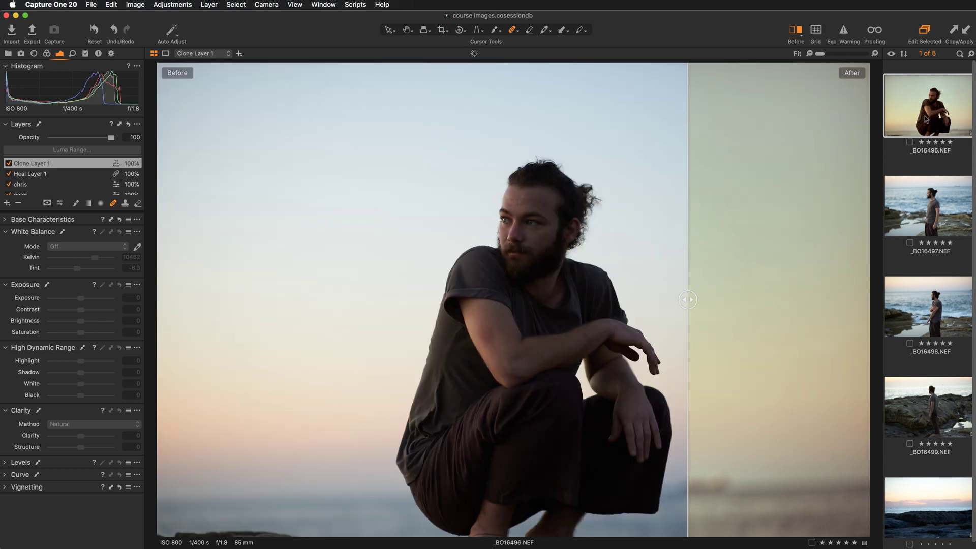
mouse_move(688, 301)
mouse_down()
mouse_move(504, 304)
mouse_move(283, 282)
mouse_move(392, 289)
mouse_move(328, 286)
mouse_up()
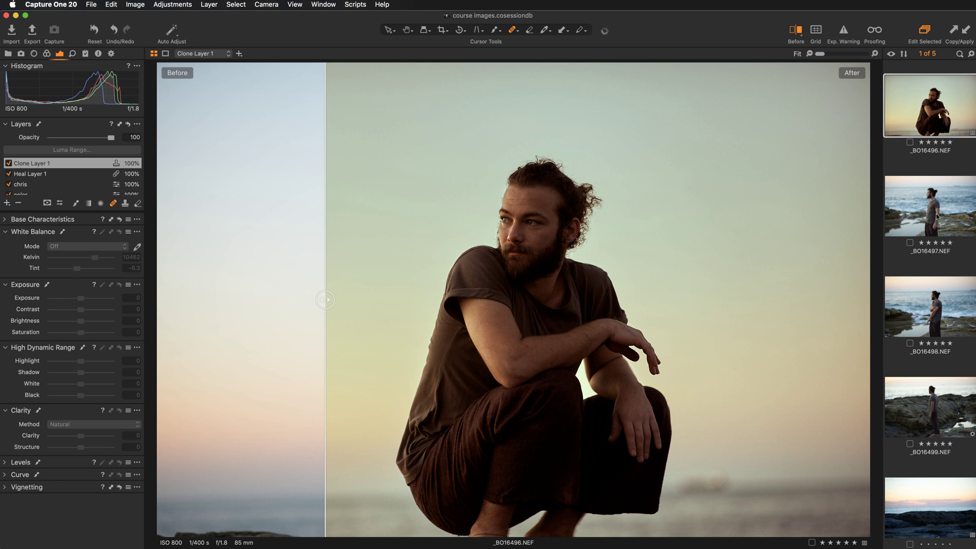
click(388, 31)
Select images 1–4, apply the copied colour adjustments to images 2–4, and slide the divider.
shift+click(938, 412)
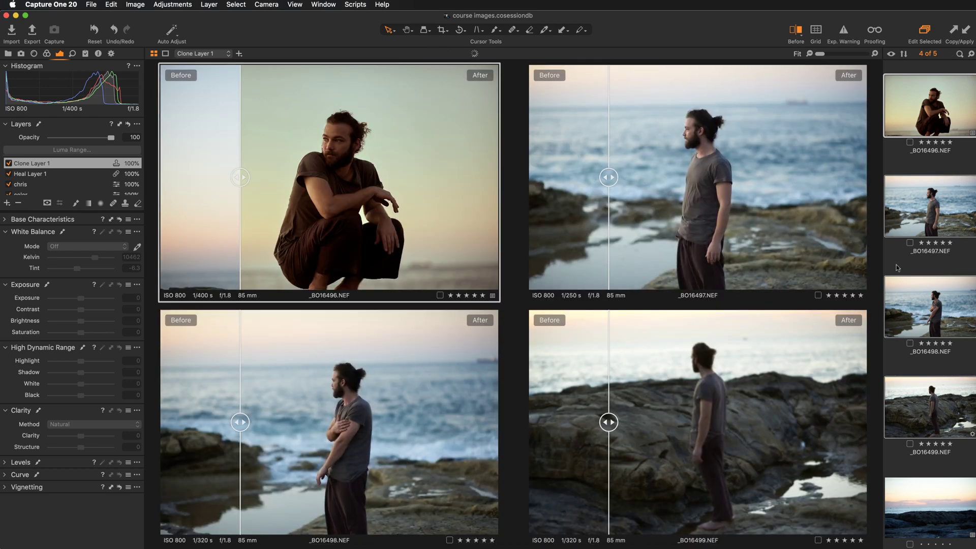
click(965, 30)
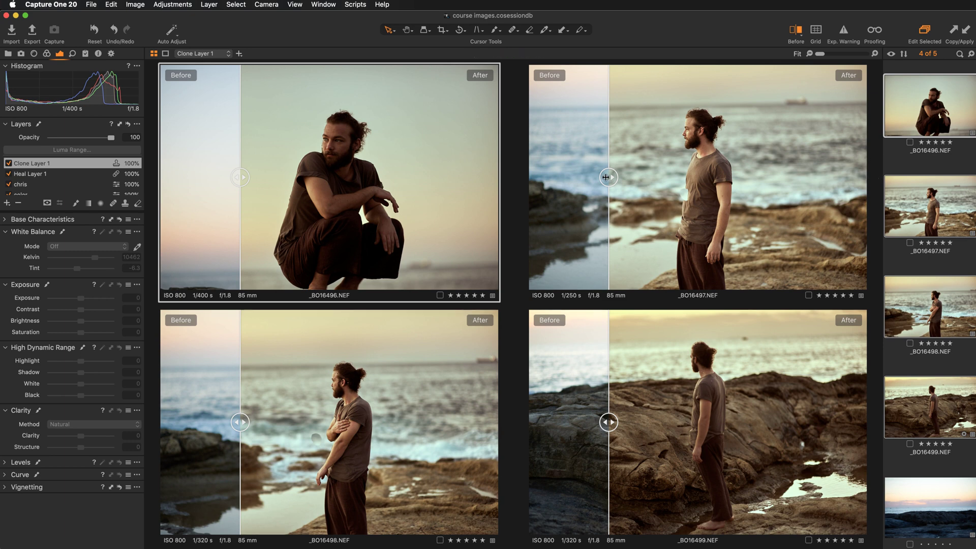
drag(608, 177, 583, 275)
Set Before to Full View, toggle the four originals with Y, then open _BO16497.NEF alone.
click(793, 33)
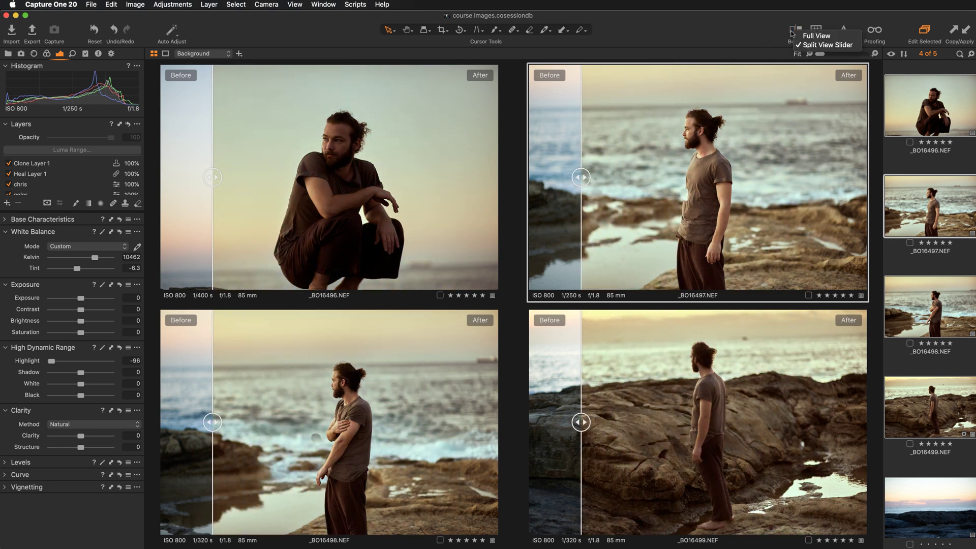
click(806, 36)
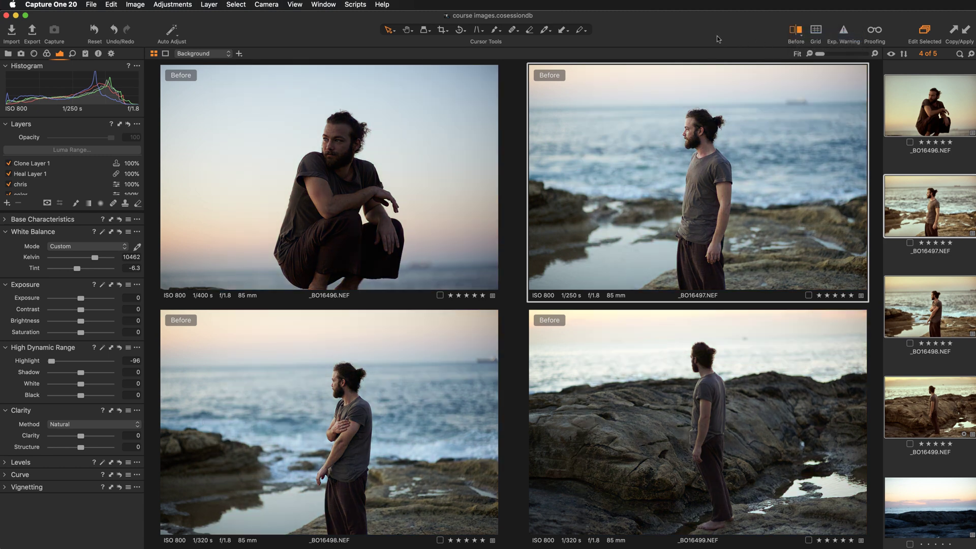
key(y)
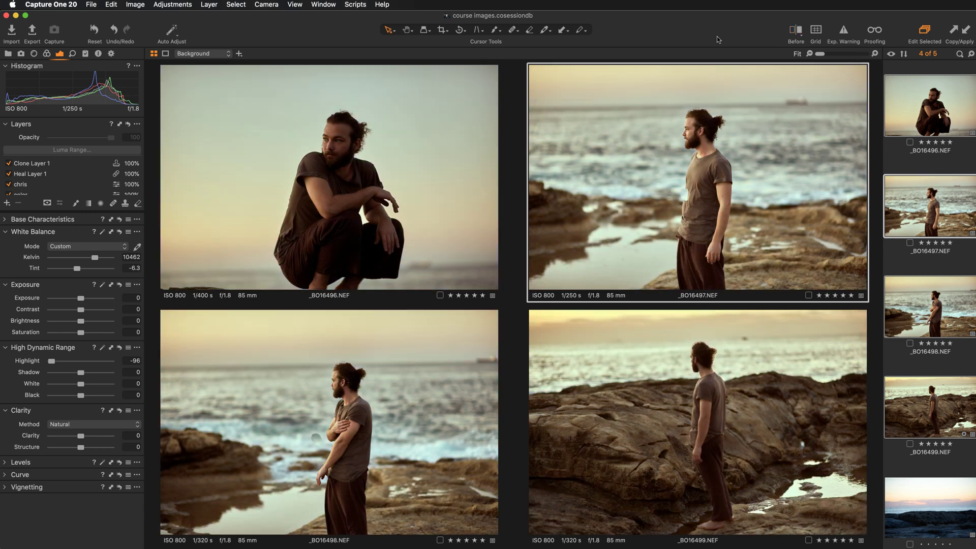
key(y)
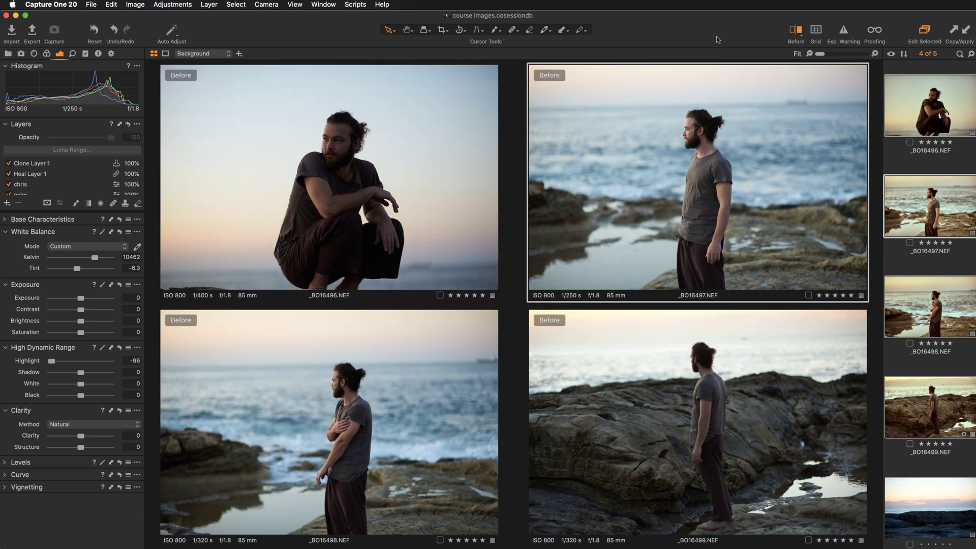
key(y)
key(super+d)
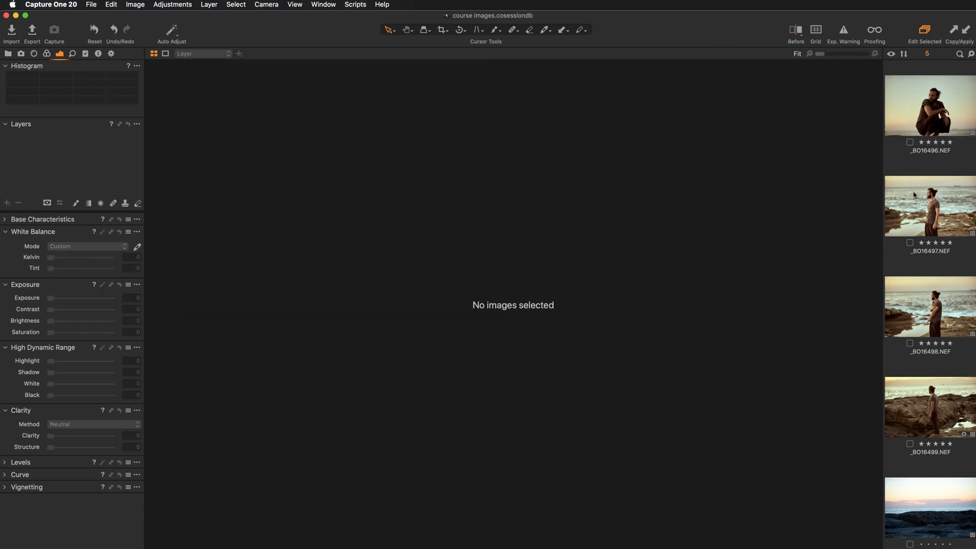
click(915, 196)
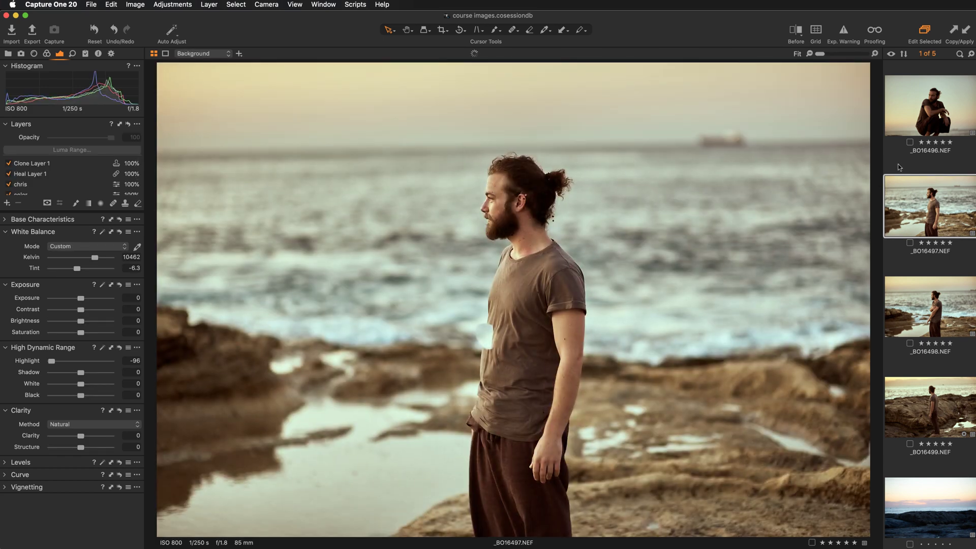
Toggle _BO16497's before view, then switch to Split View Slider and sweep the divider.
key(y)
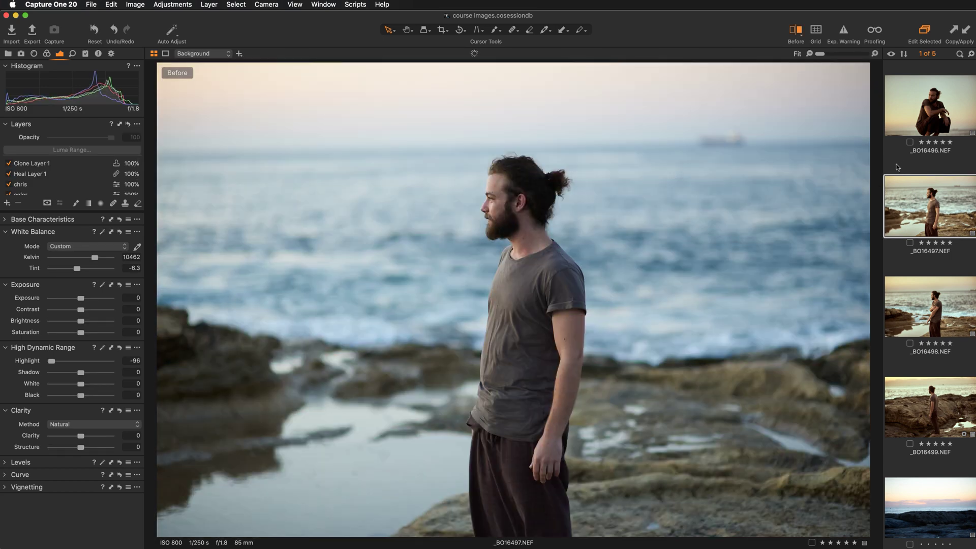
key(y)
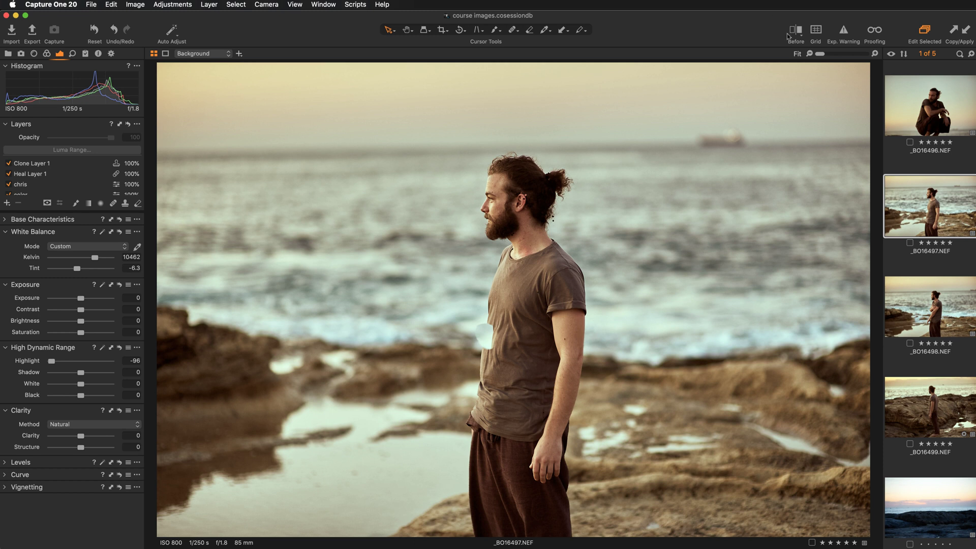
click(798, 35)
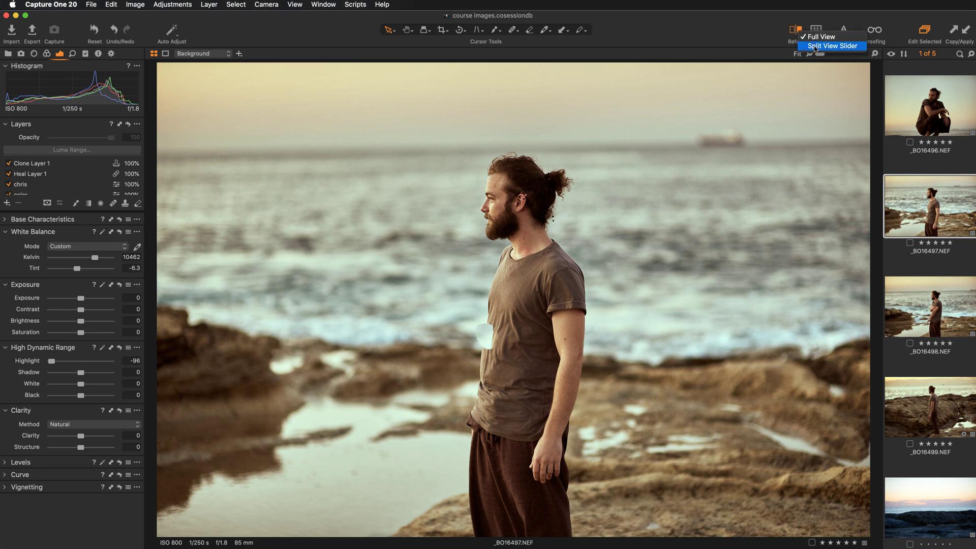
click(815, 46)
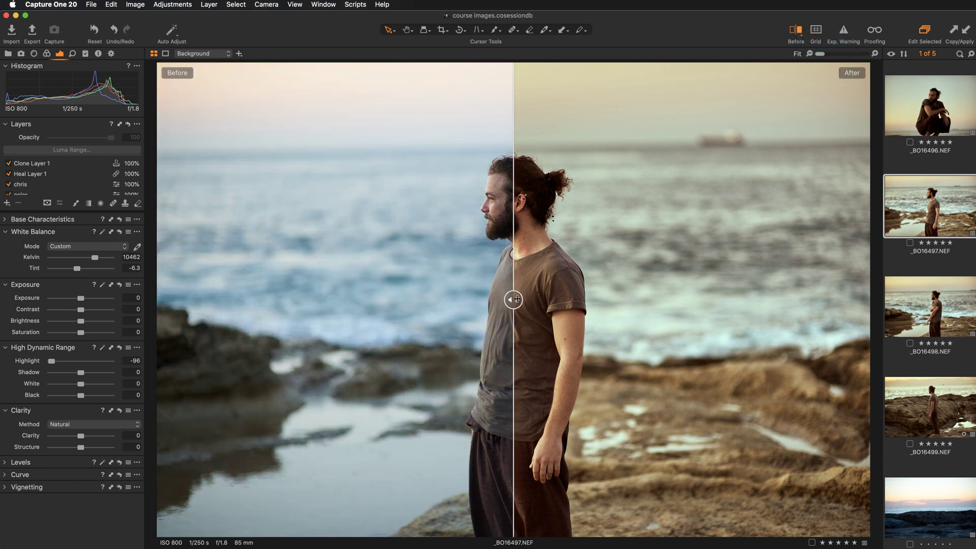
drag(520, 301, 712, 347)
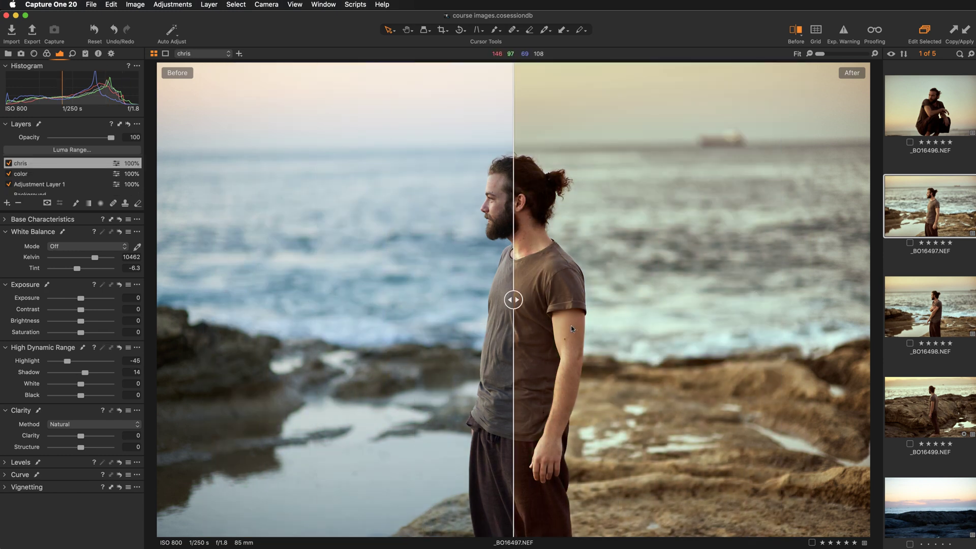
drag(517, 304, 684, 327)
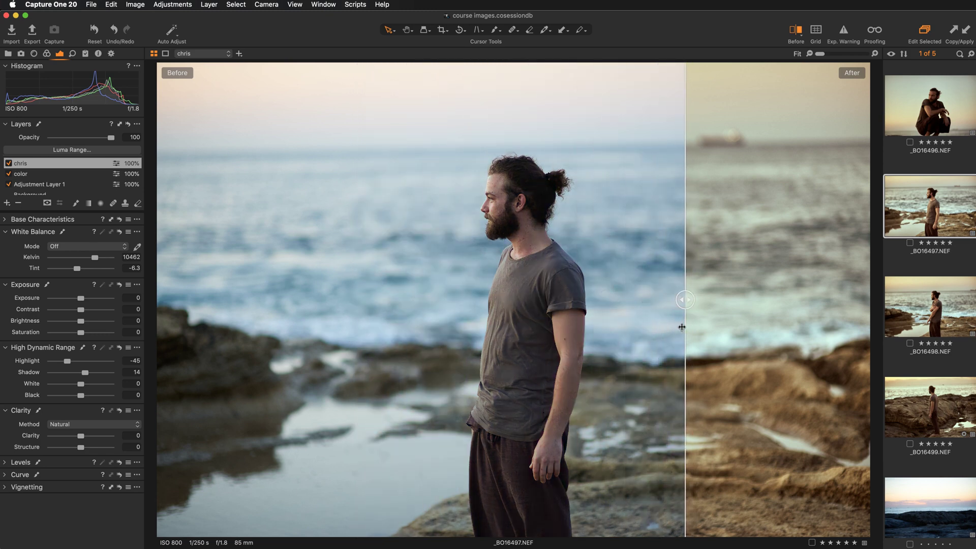
Open _BO16496.NEF, reposition its split divider, and switch to the course page in Chrome.
click(926, 108)
drag(691, 303, 437, 311)
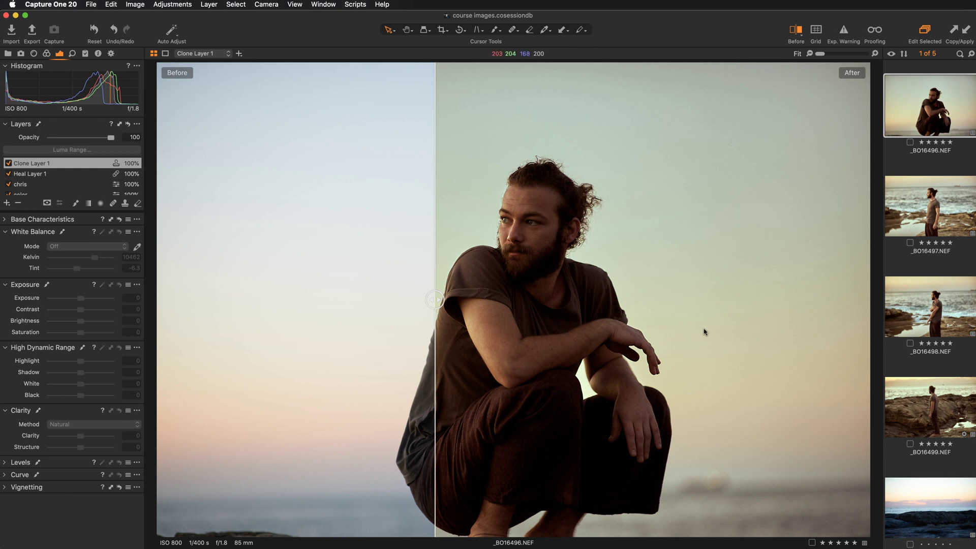
key(super+Tab)
key(super+Tab)
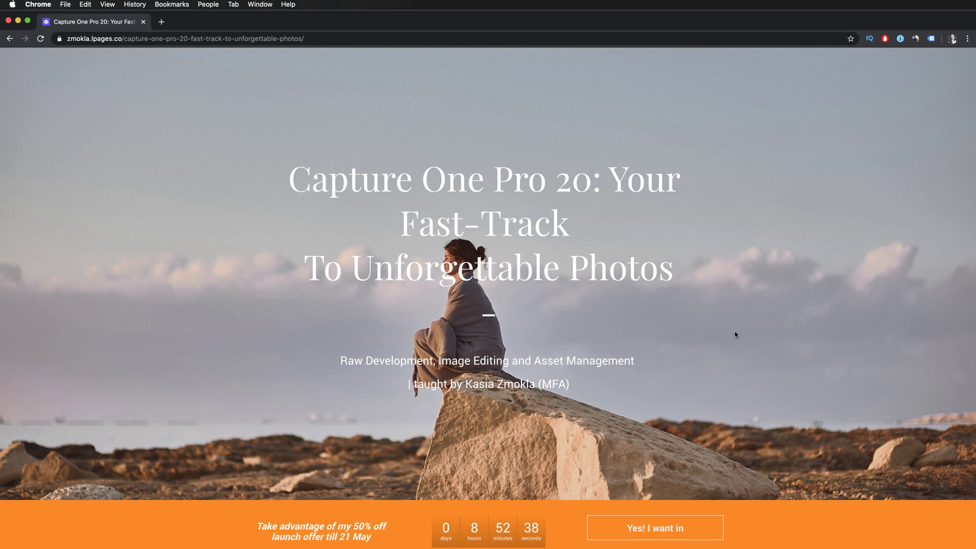
scroll(736, 334, down, 20)
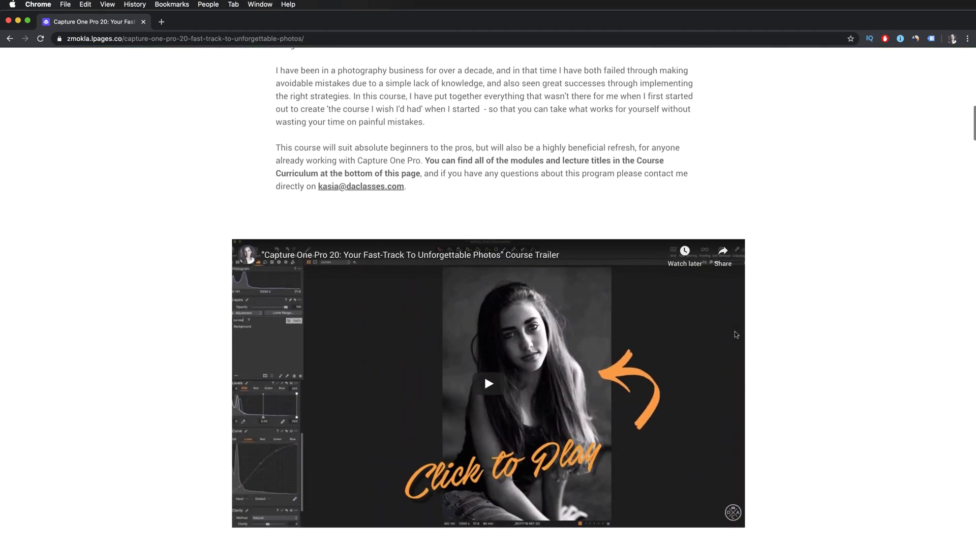
scroll(736, 334, down, 6)
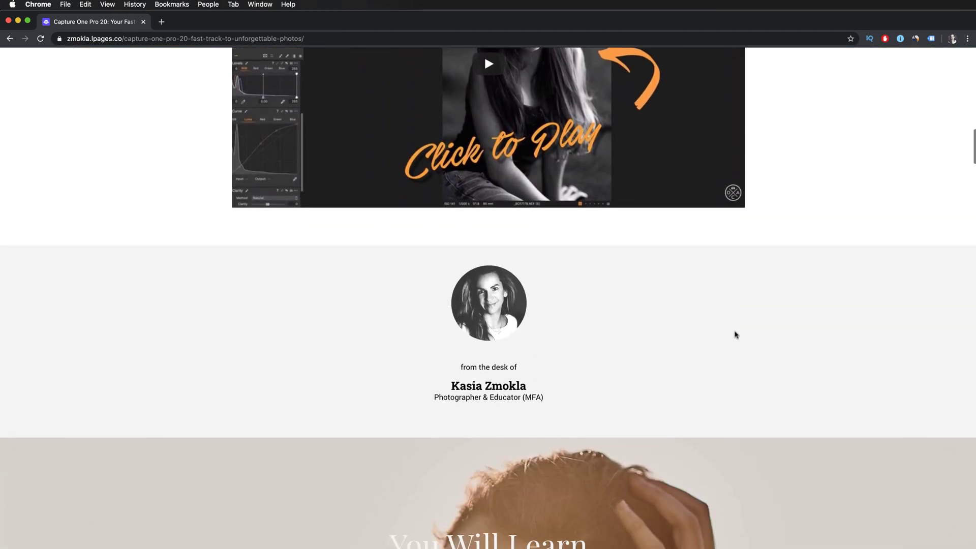
scroll(736, 335, down, 11)
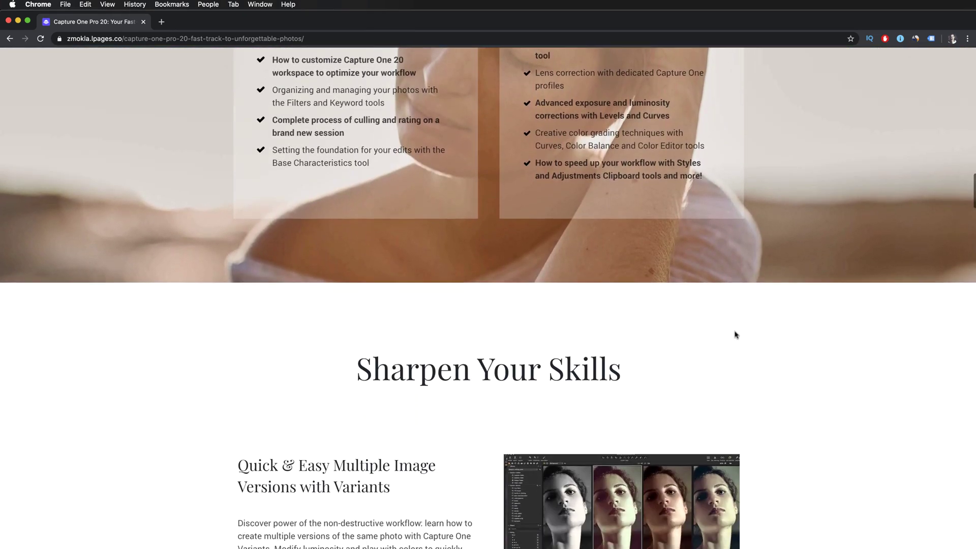
scroll(736, 335, down, 20)
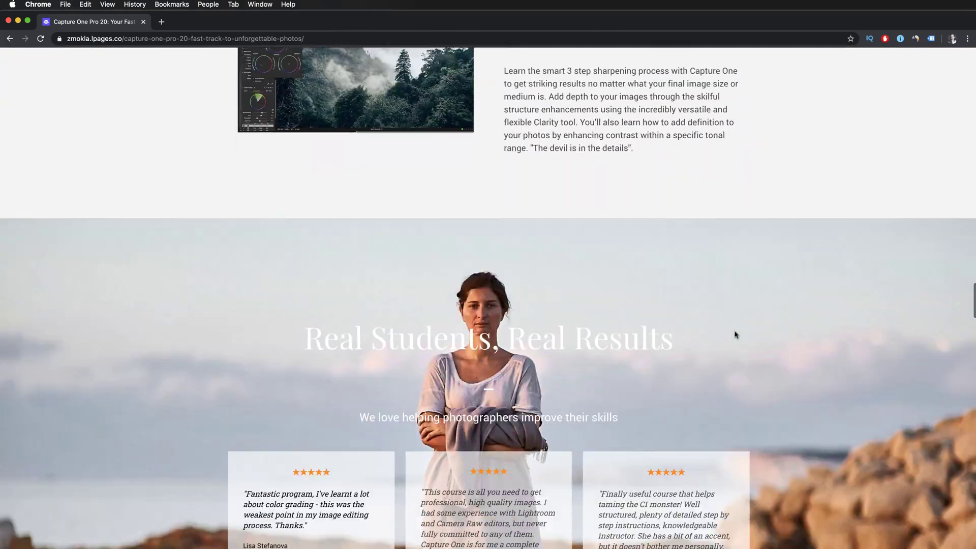
scroll(735, 334, down, 20)
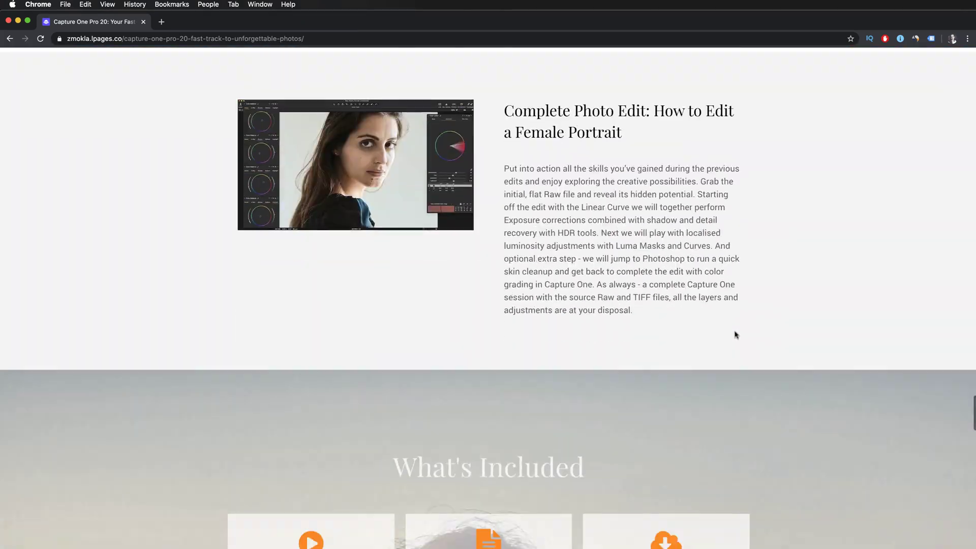
scroll(735, 334, down, 10)
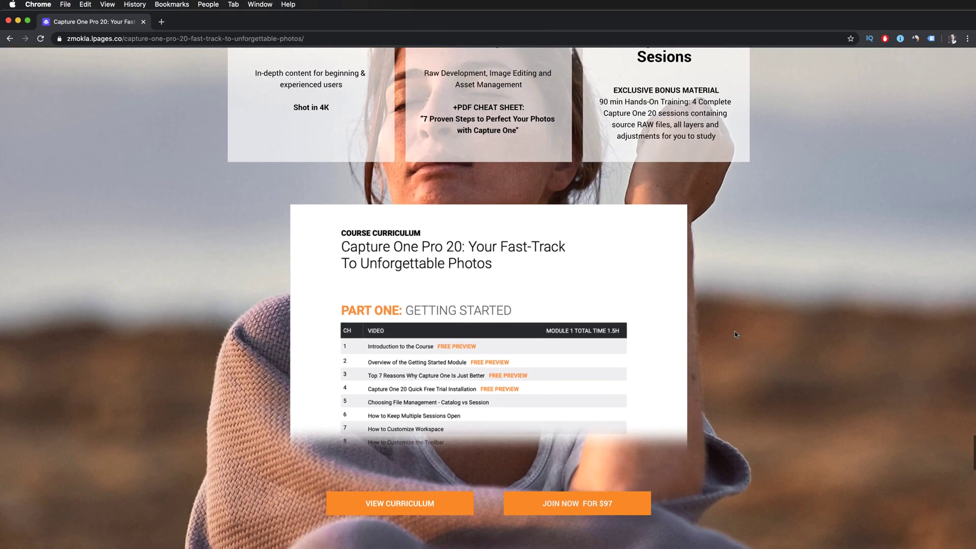
scroll(736, 335, up, 1)
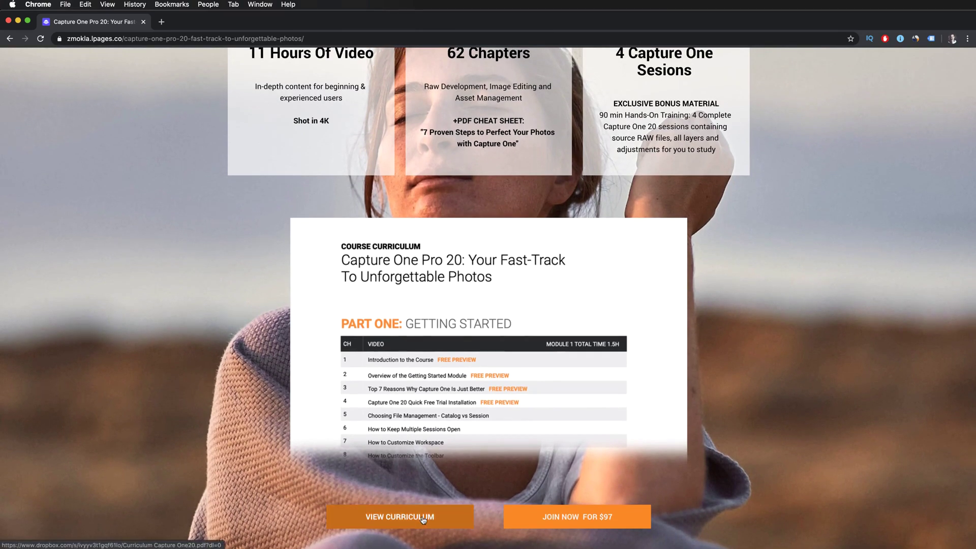
scroll(551, 359, down, 4)
scroll(552, 361, up, 7)
scroll(552, 361, up, 15)
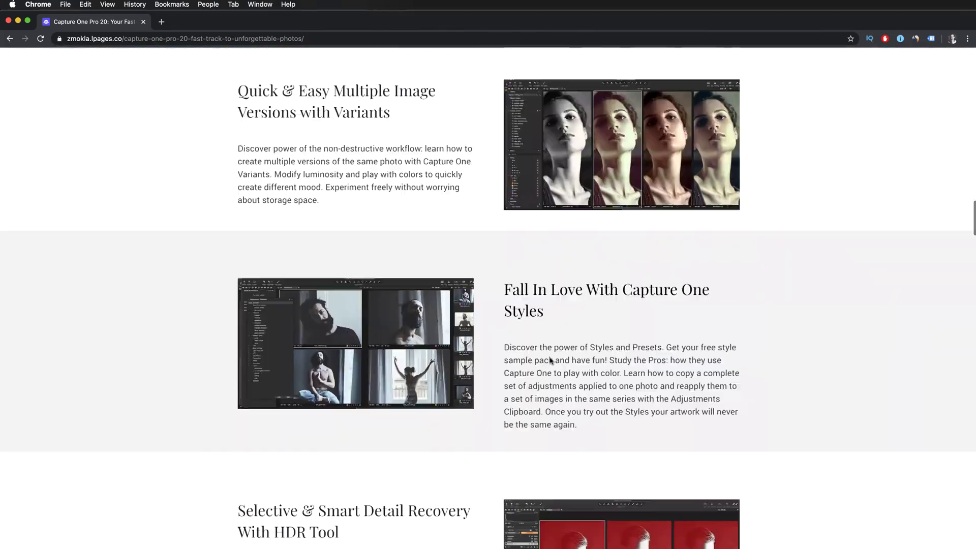
scroll(551, 361, up, 15)
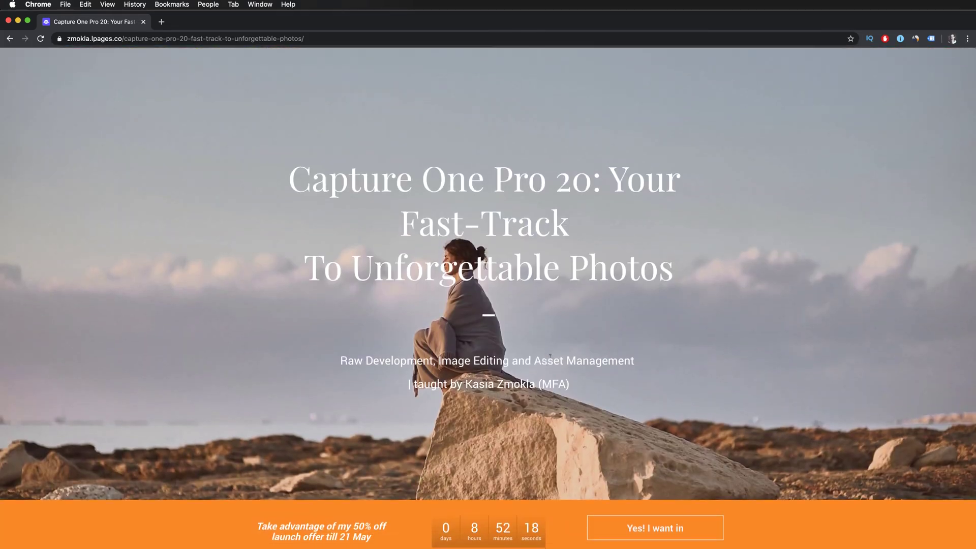